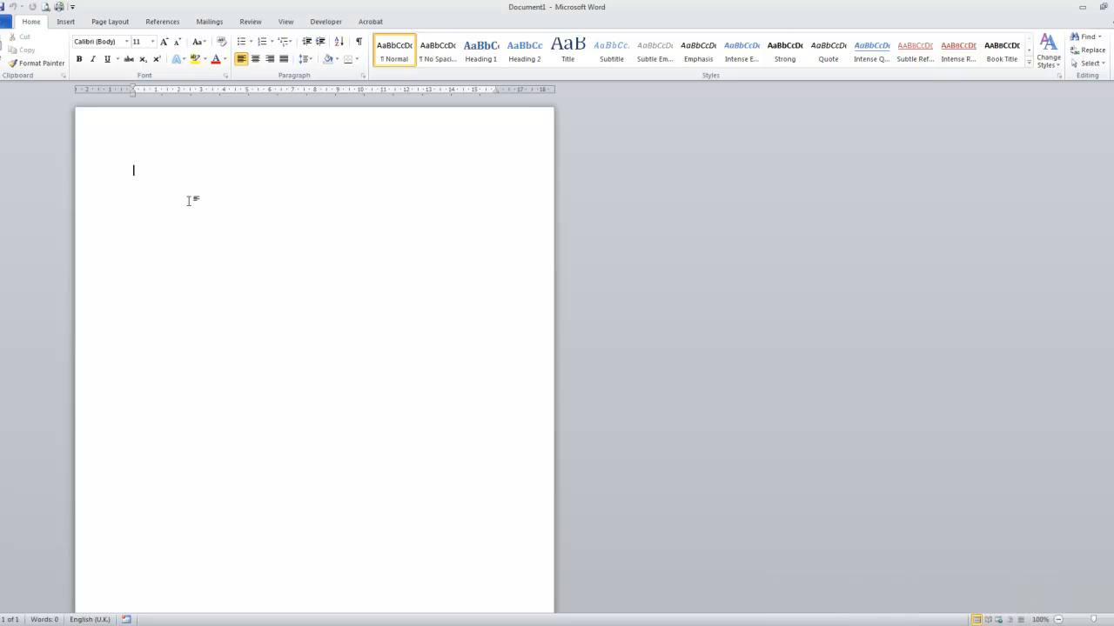
Step: Enter the text "Example Of Text" on the first line of the blank document and select the line
text(Examp)
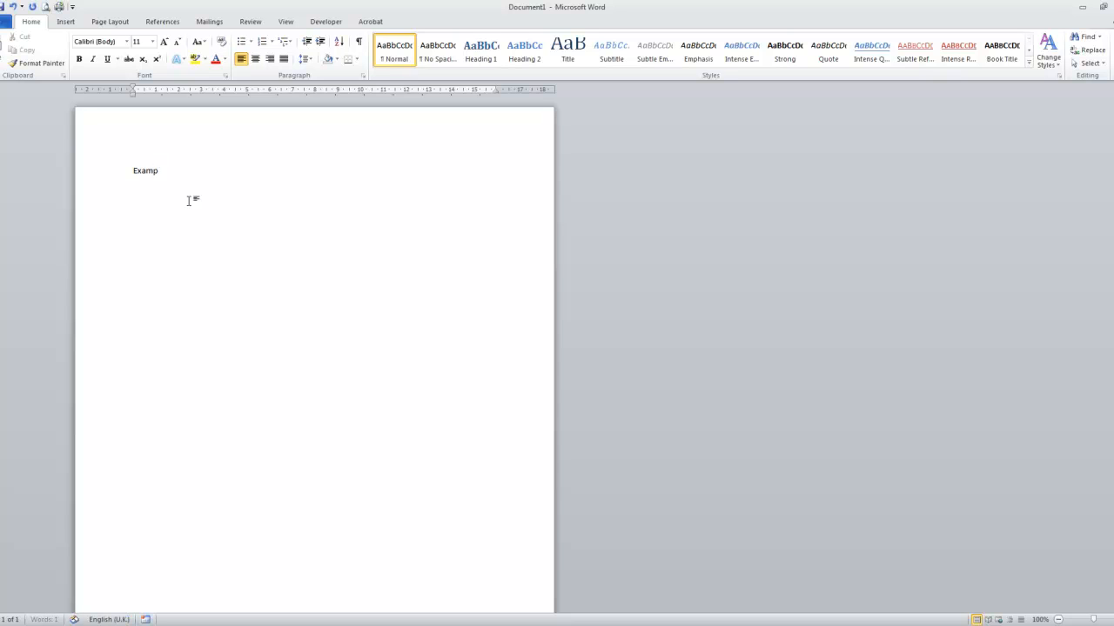
text(le Of Text)
drag(197, 172, 103, 205)
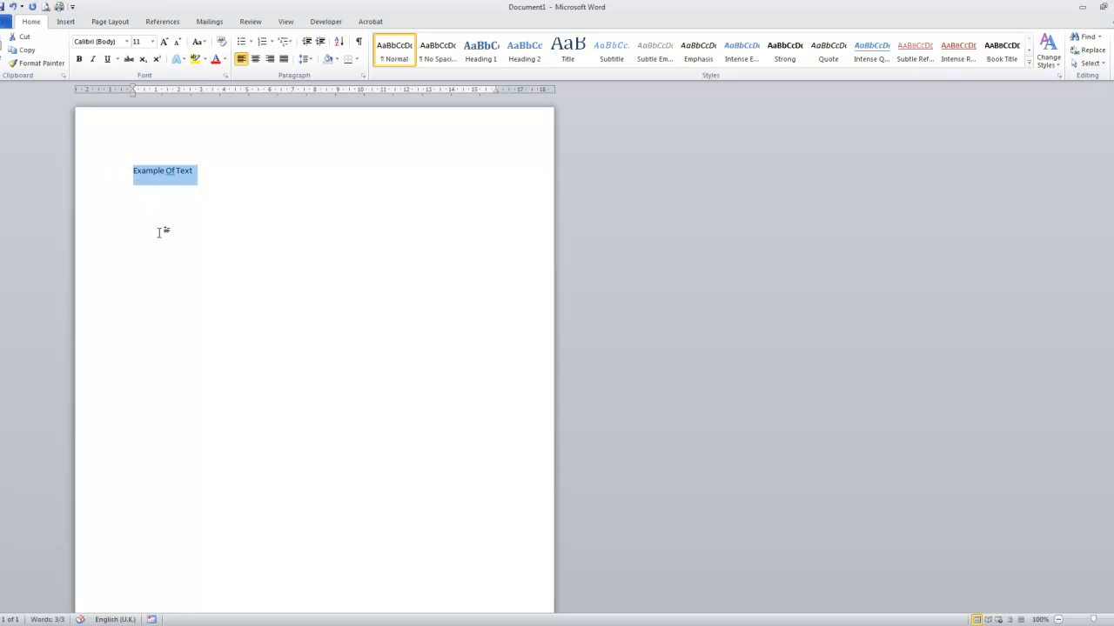
Step: Turn bold, italic and underline on and off again, one after another, for the word "Example"
click(160, 171)
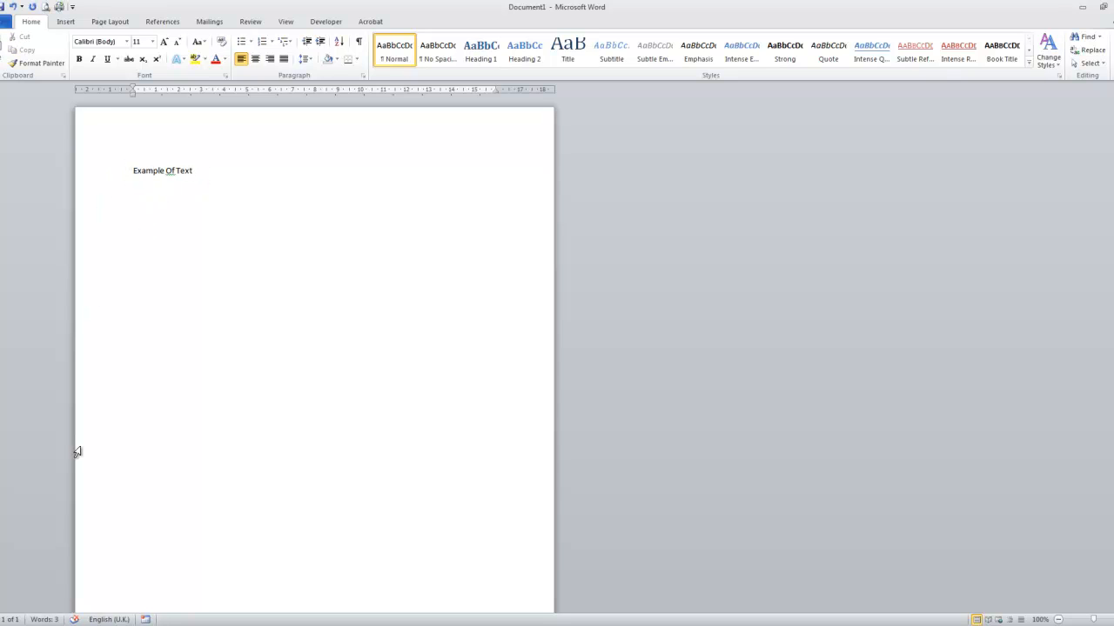
click(79, 60)
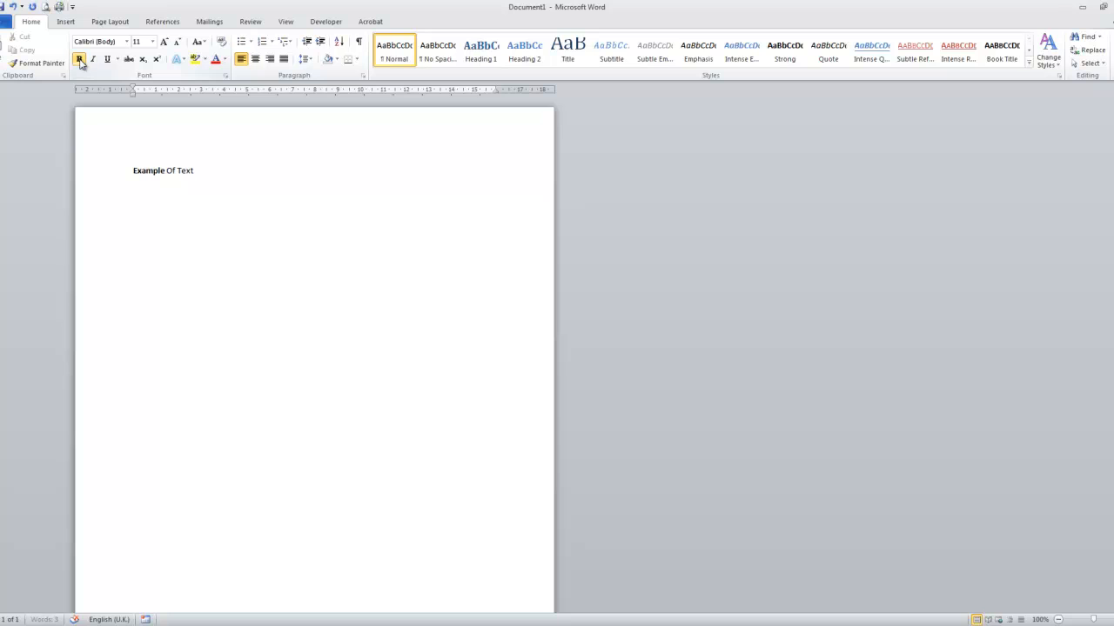
click(79, 59)
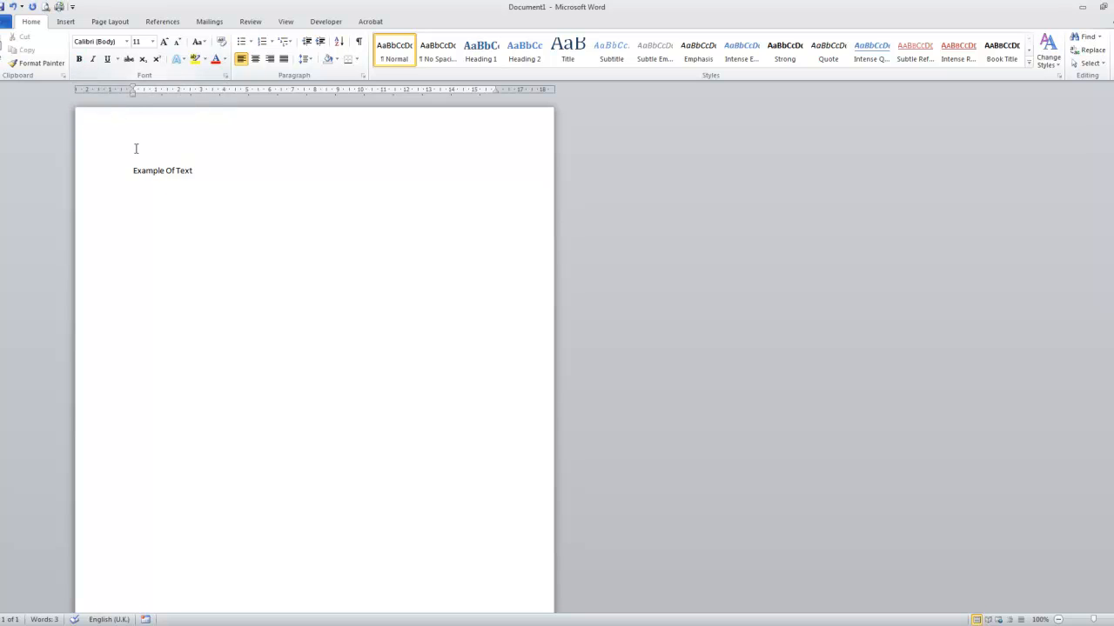
click(80, 63)
click(80, 63)
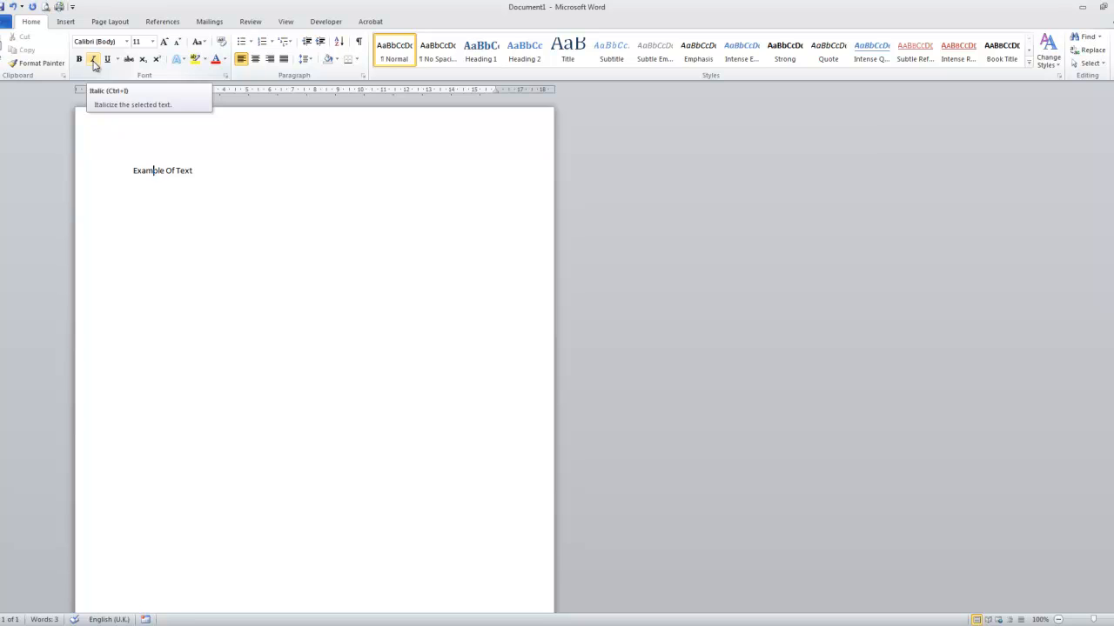
click(93, 60)
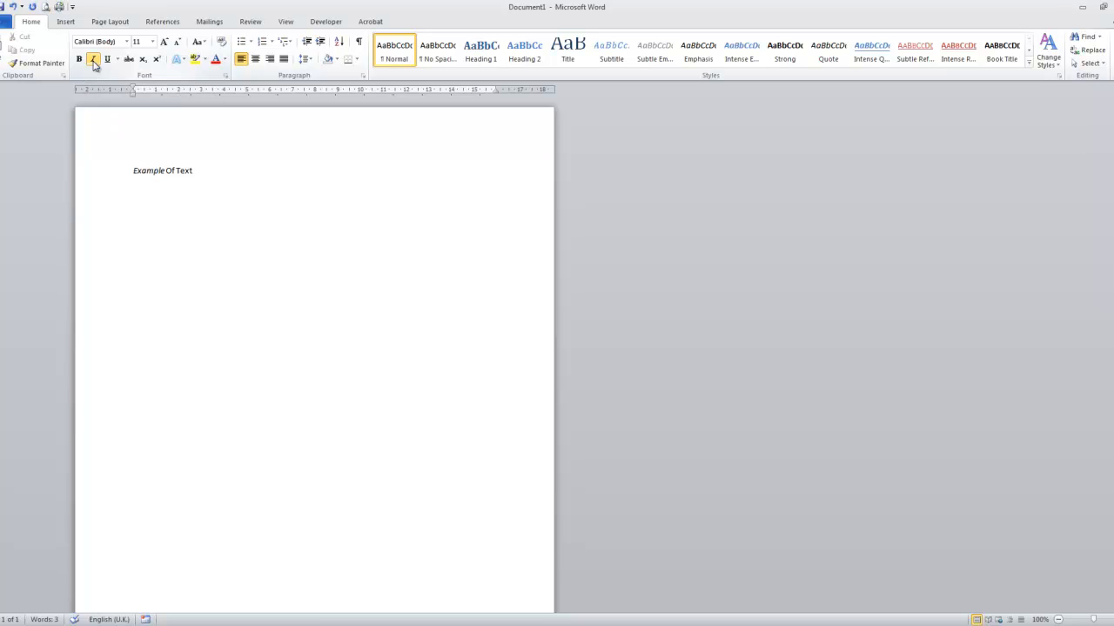
click(93, 60)
click(108, 60)
click(108, 60)
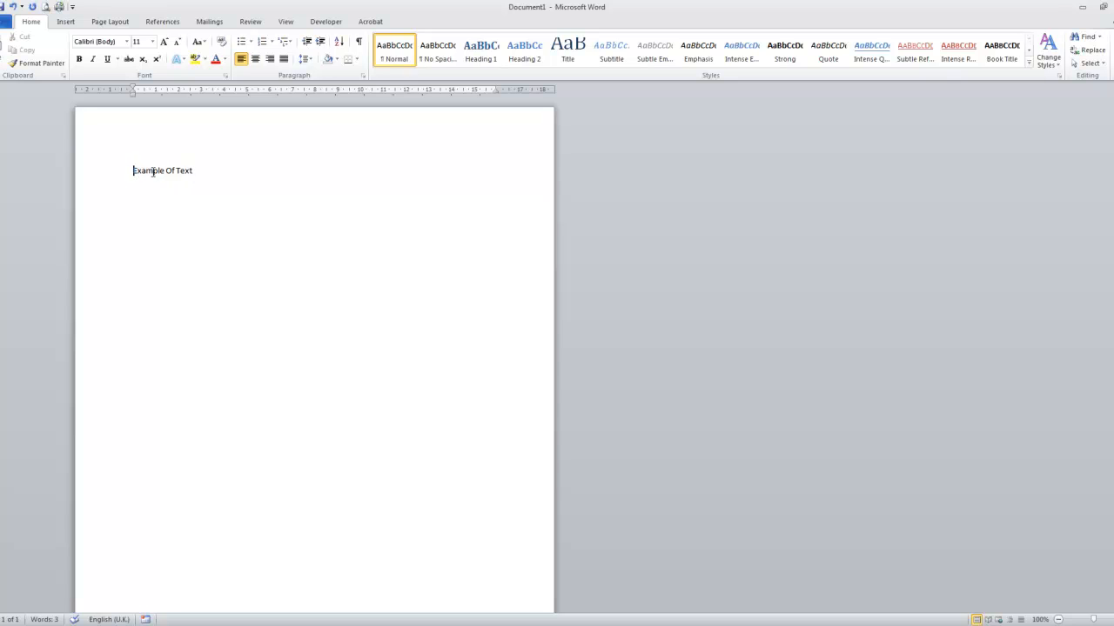
Step: Select the whole line "Example Of Text" and switch bold, italic and underline on and off one at a time
mouse_move(131, 170)
mouse_down()
mouse_move(191, 177)
mouse_move(137, 174)
mouse_up()
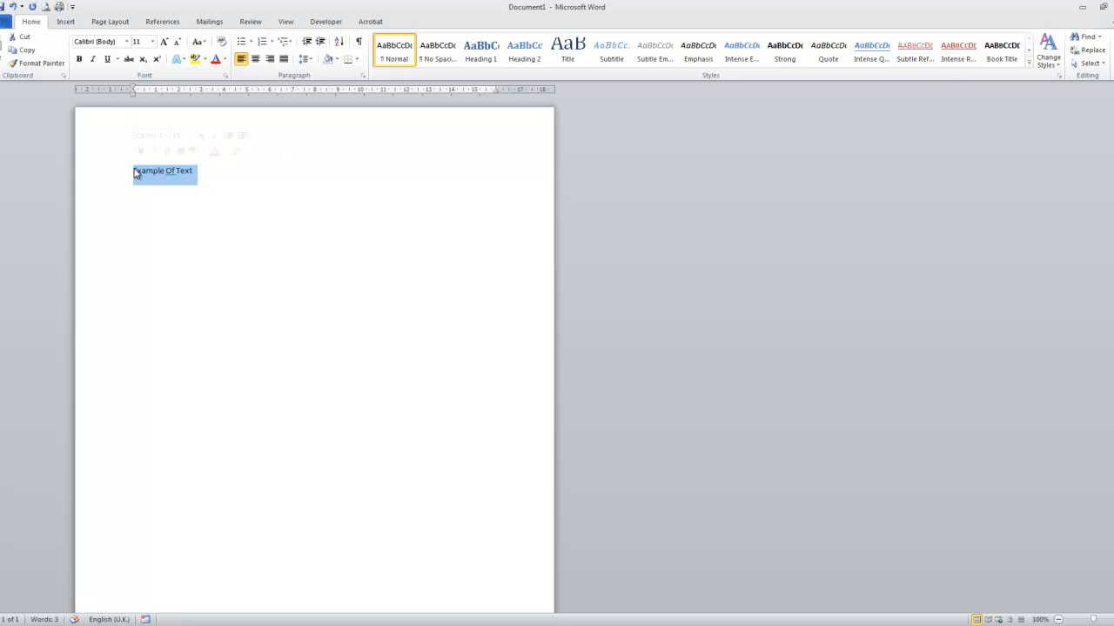
double_click(138, 174)
click(139, 176)
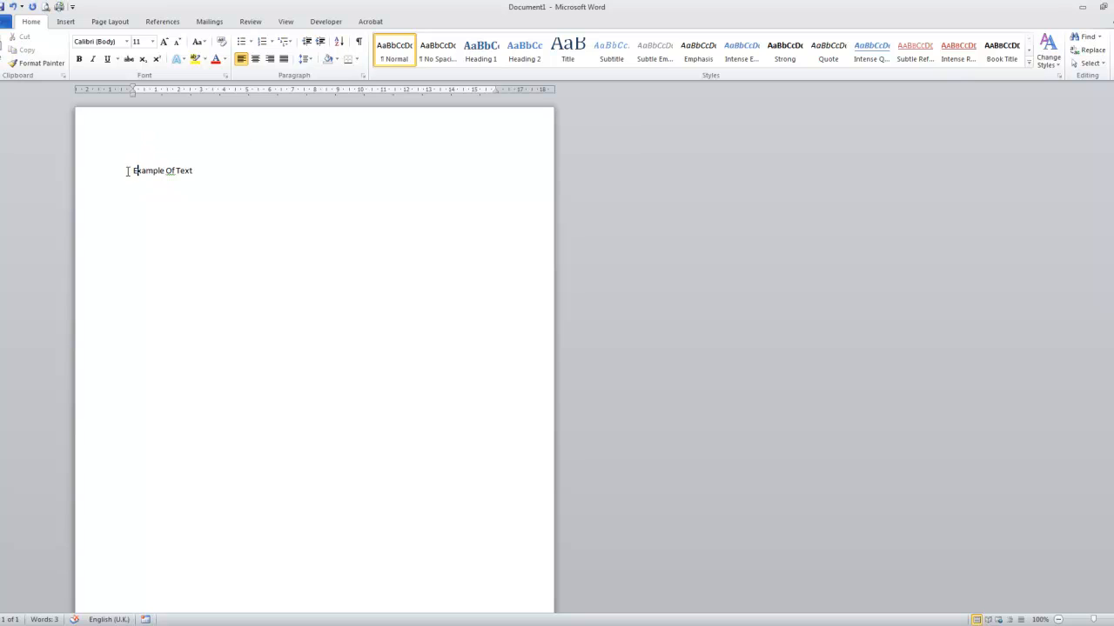
click(129, 170)
click(79, 59)
click(79, 59)
click(93, 60)
click(93, 59)
click(107, 60)
click(107, 59)
Step: Apply bold, italic and underline together to the whole line, remove all three again and deselect the text
click(79, 59)
click(94, 59)
click(107, 59)
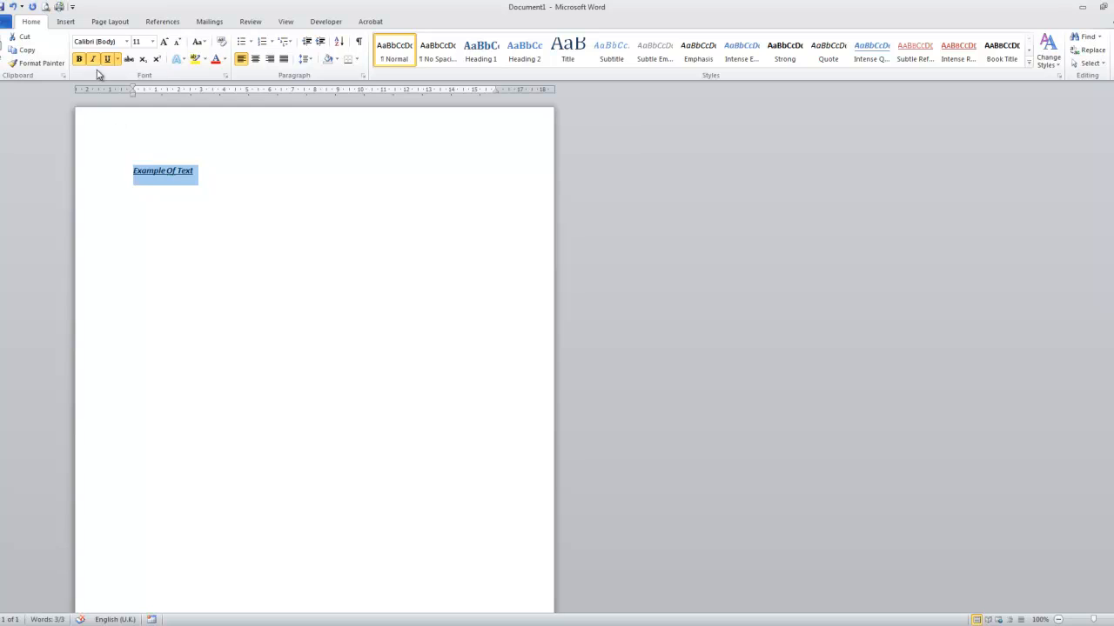
click(107, 59)
click(94, 59)
click(80, 59)
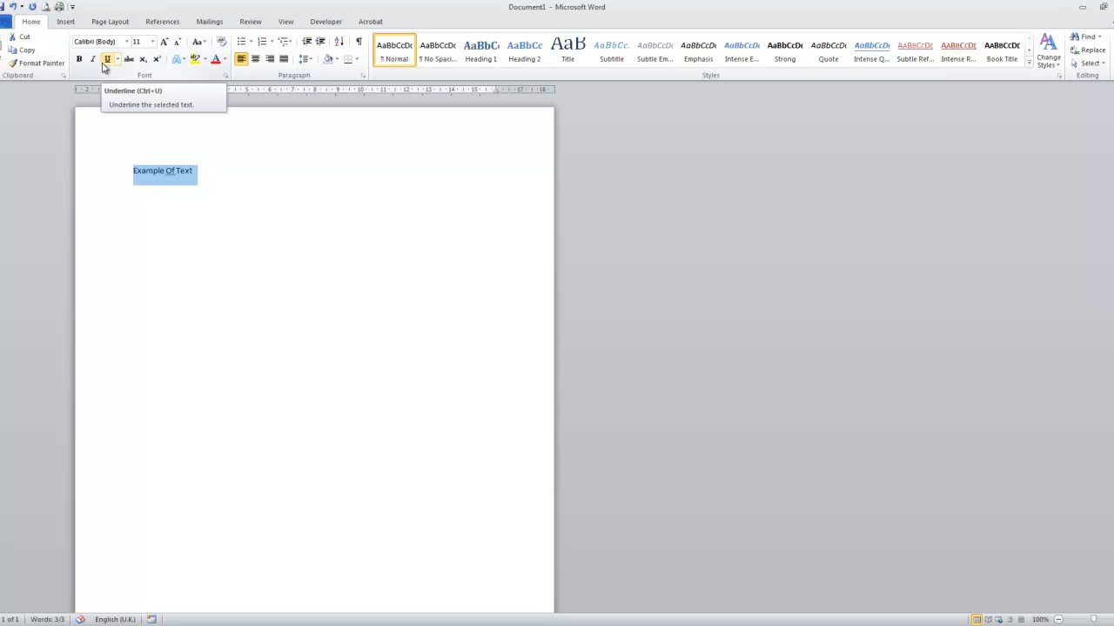
click(161, 174)
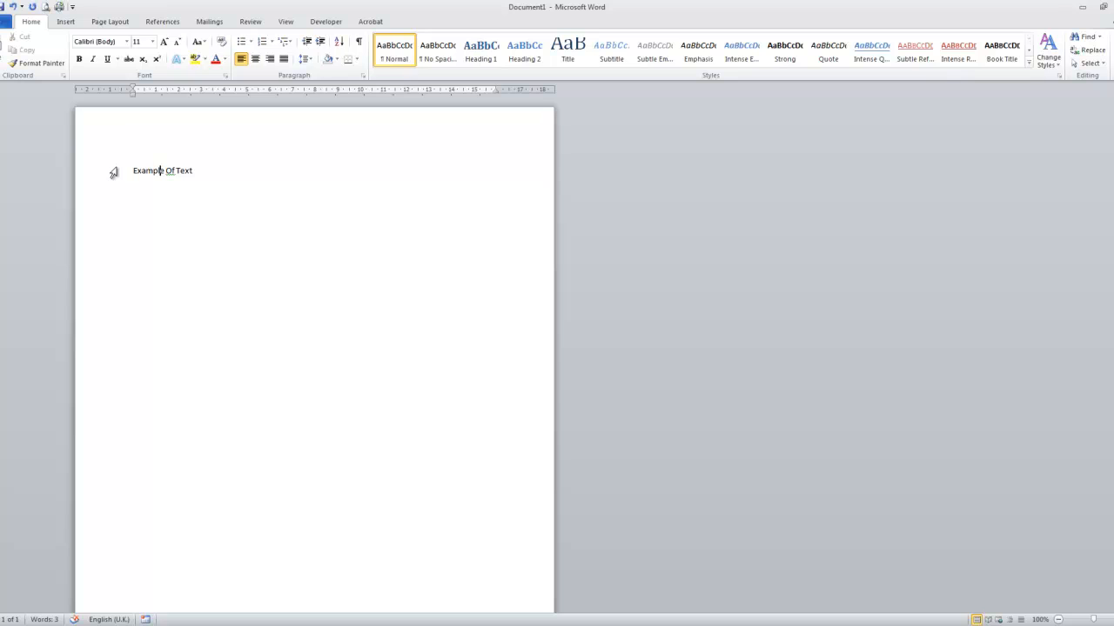
drag(133, 170, 187, 171)
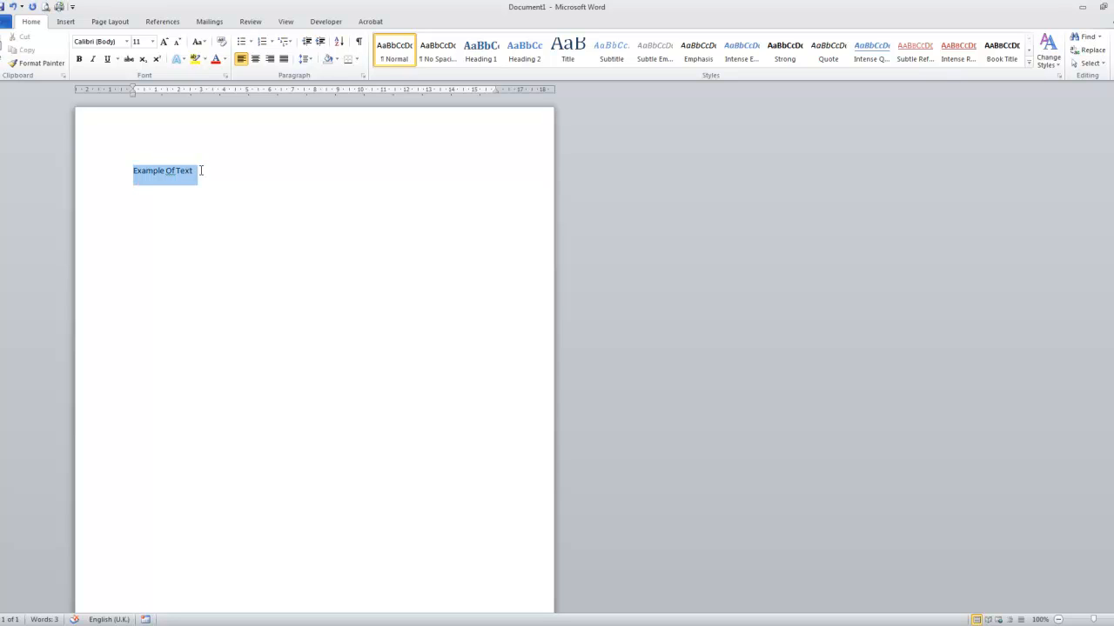
click(146, 171)
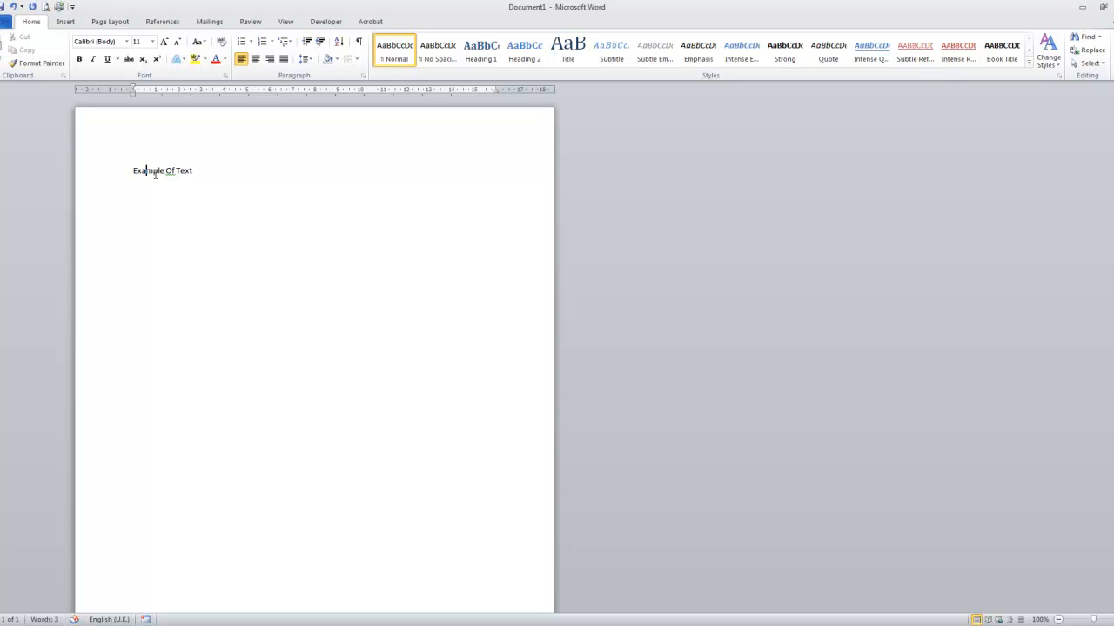
triple_click(146, 172)
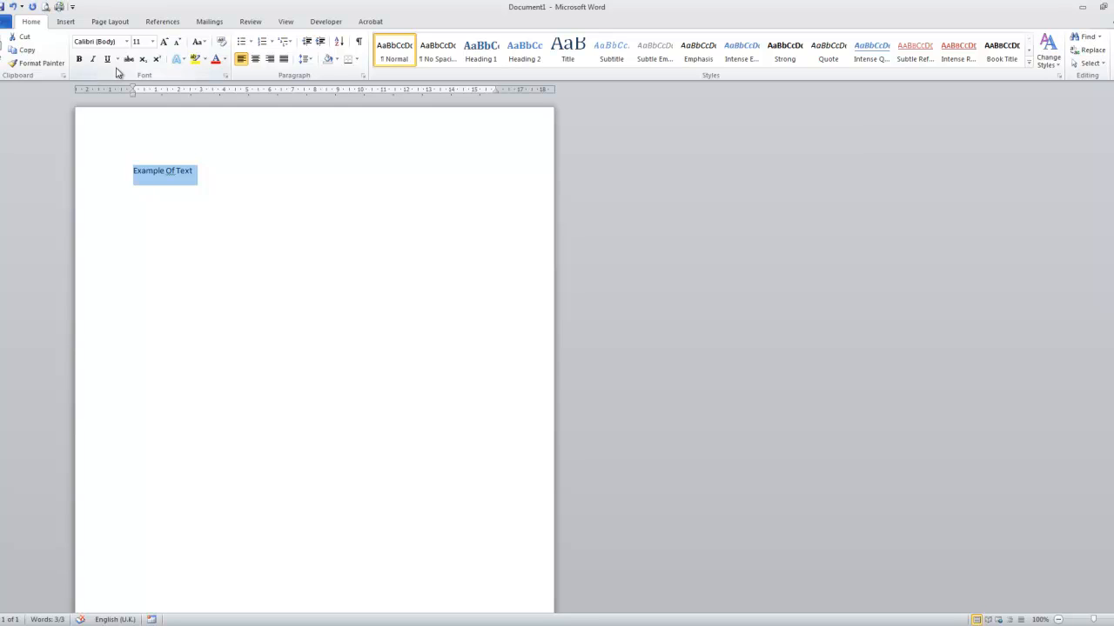
click(171, 188)
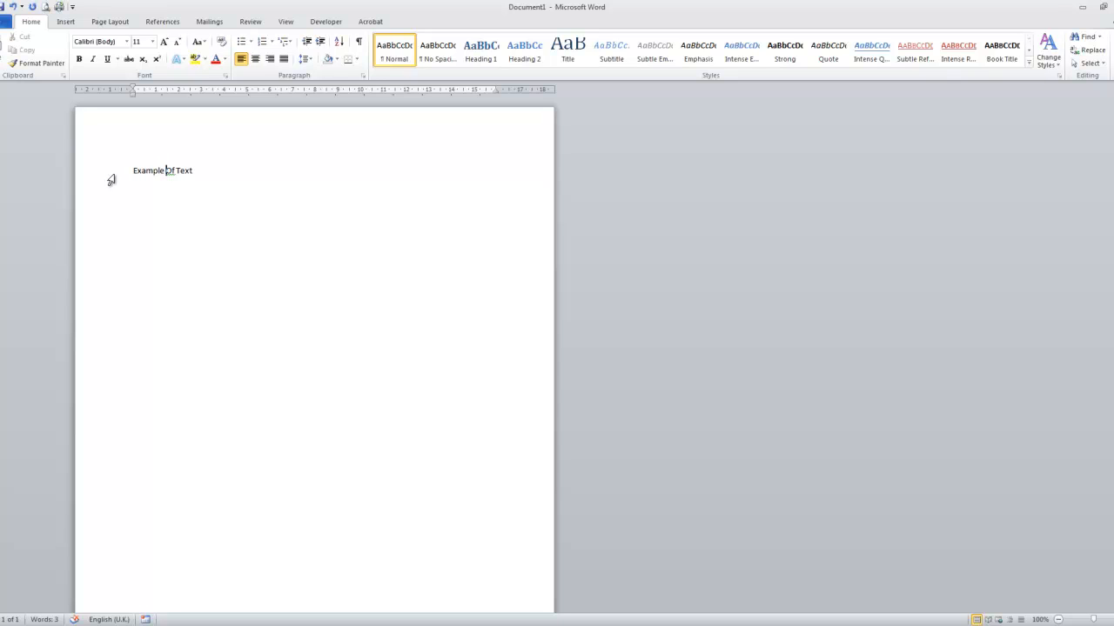
Step: Colour the whole line "Example Of Text" bright magenta using a standard colour from the More Colors palette
drag(132, 170, 189, 173)
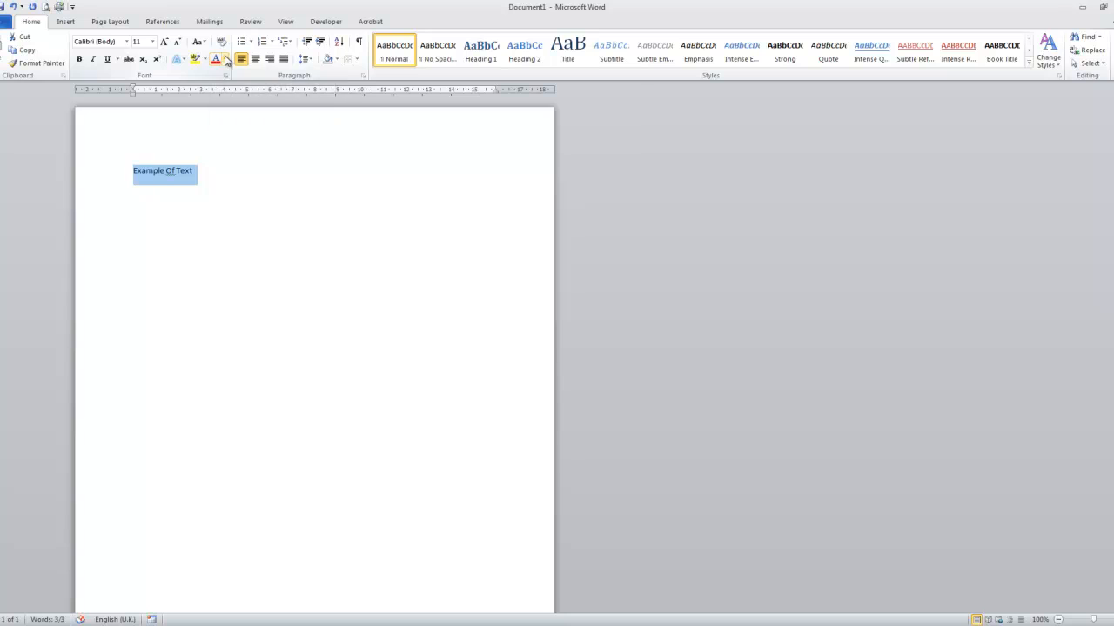
click(224, 59)
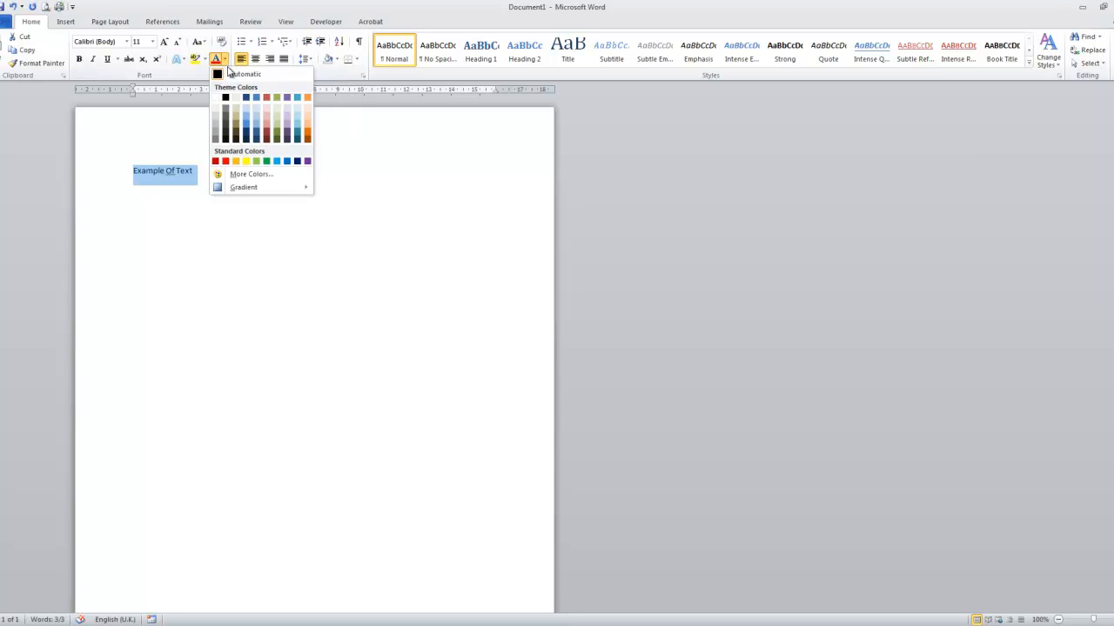
click(241, 175)
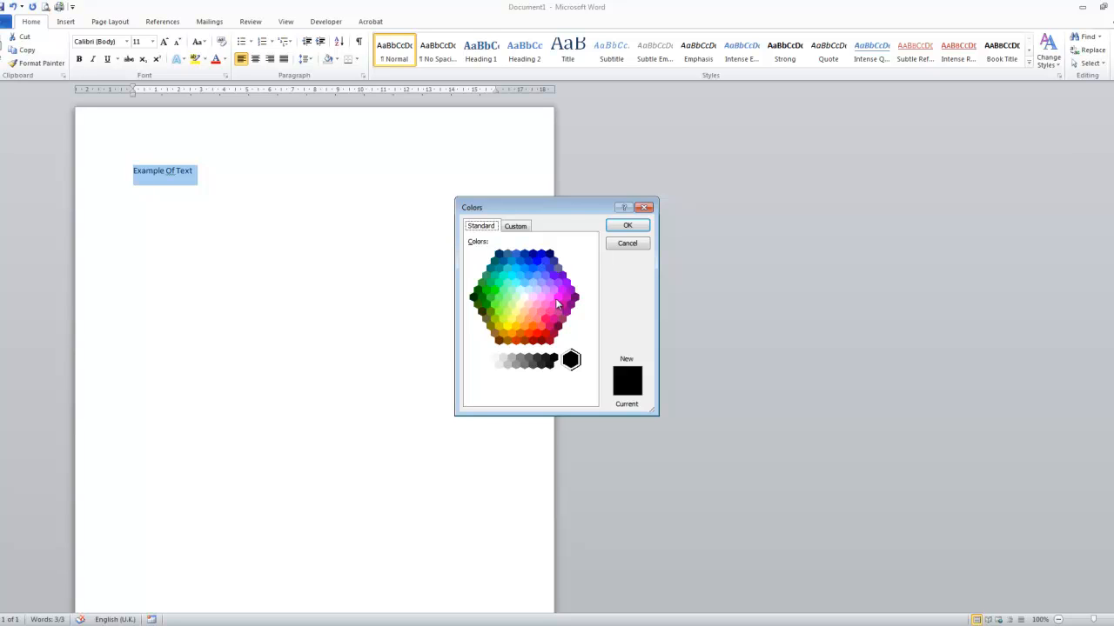
click(558, 298)
click(628, 227)
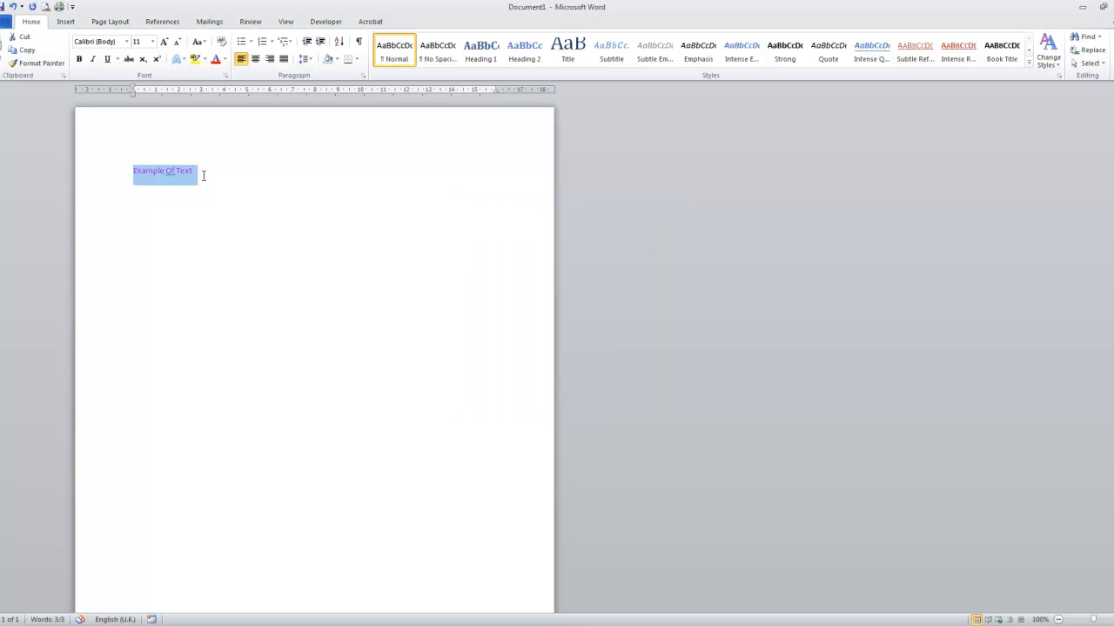
click(203, 176)
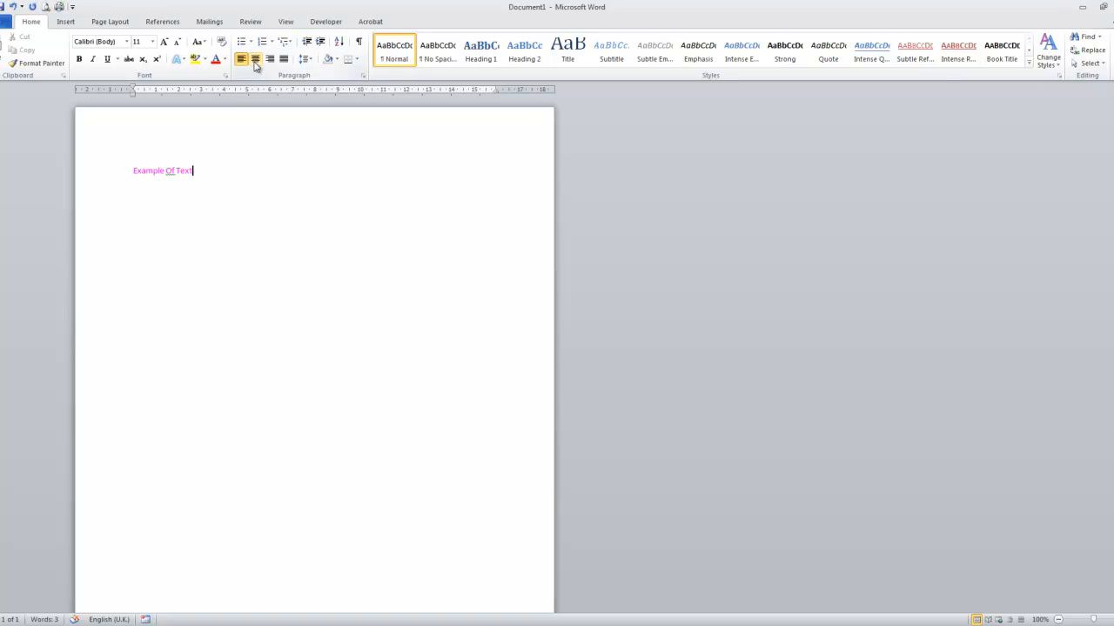
Step: Switch the "Example Of Text" line between centre, left and right alignment, finishing with left alignment
click(113, 173)
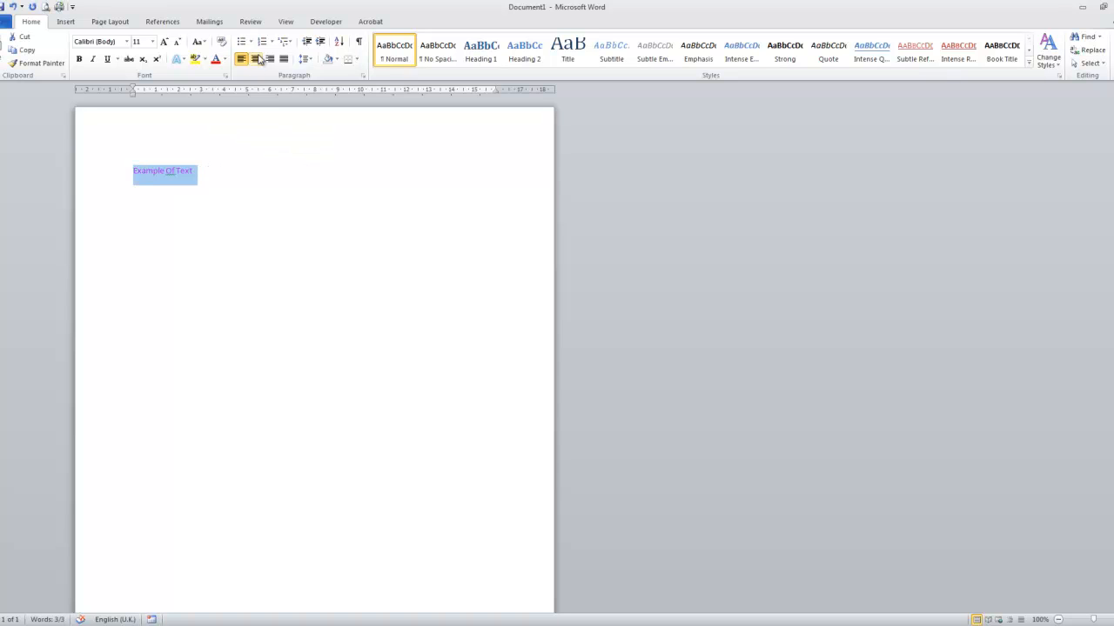
click(255, 58)
click(290, 187)
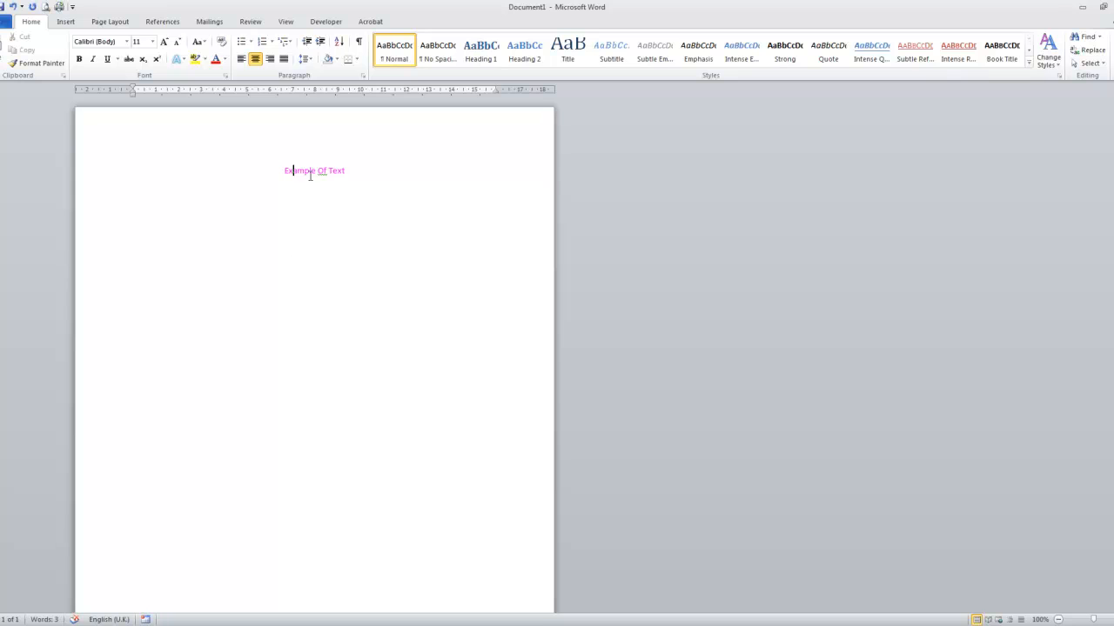
click(243, 59)
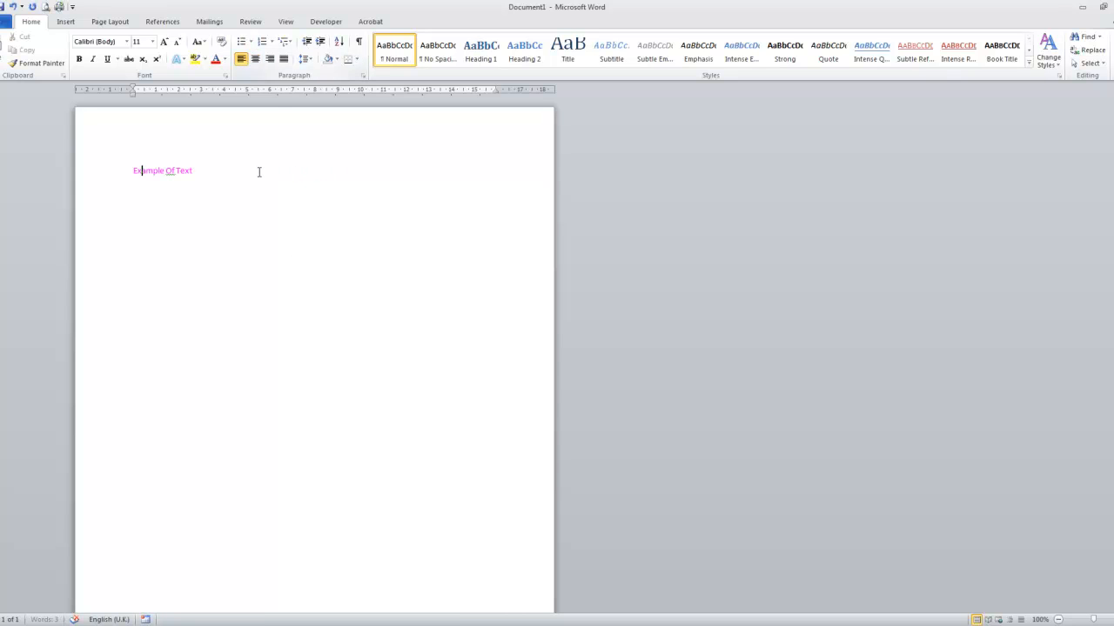
click(255, 60)
click(270, 58)
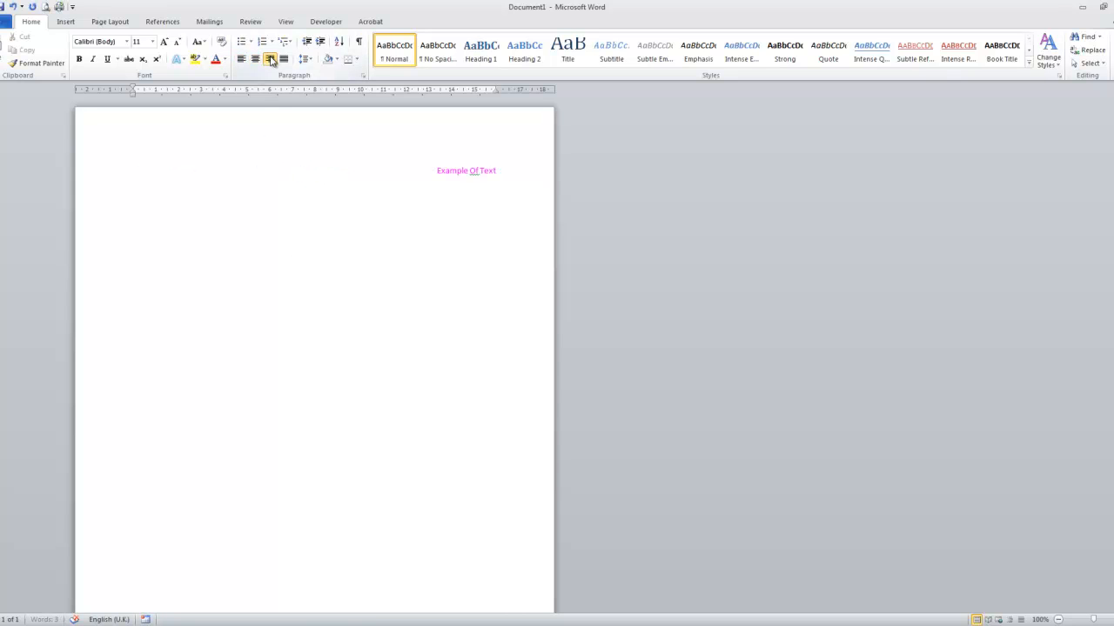
click(242, 59)
click(256, 60)
click(270, 59)
click(243, 60)
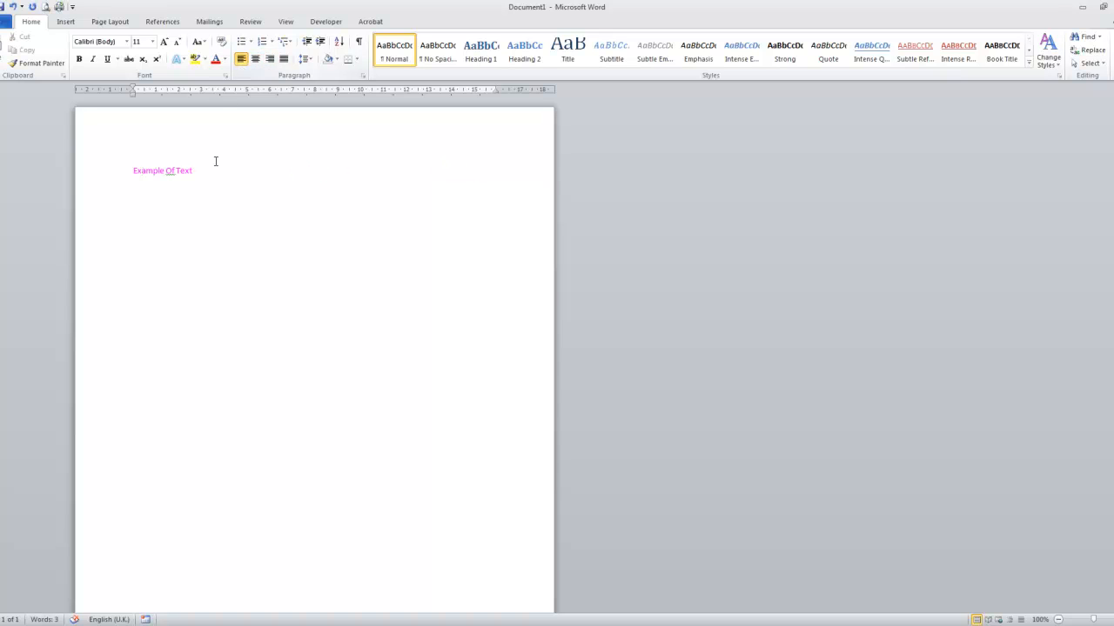
Step: Select the line and examine the available text effects, including the glow and reflection variations, without applying any
drag(174, 184, 136, 192)
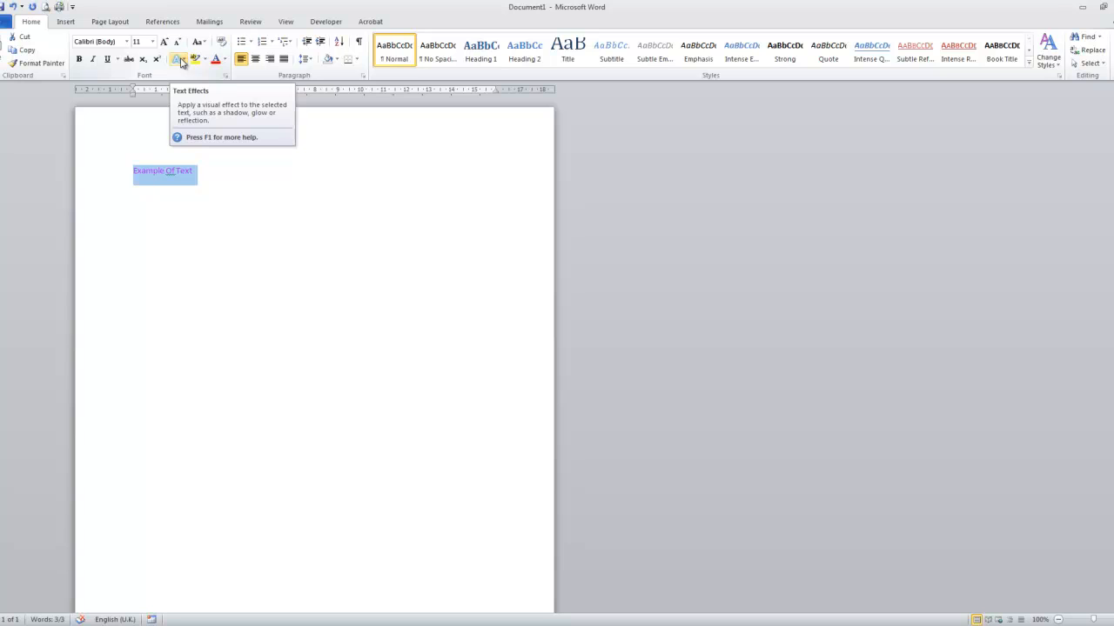
click(184, 61)
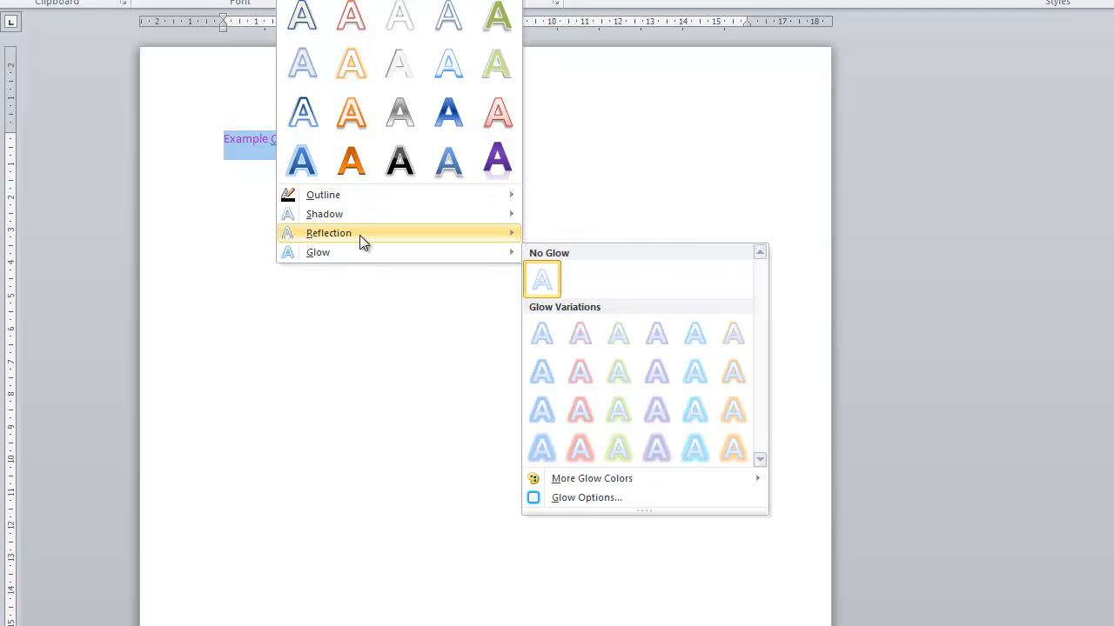
mouse_move(362, 233)
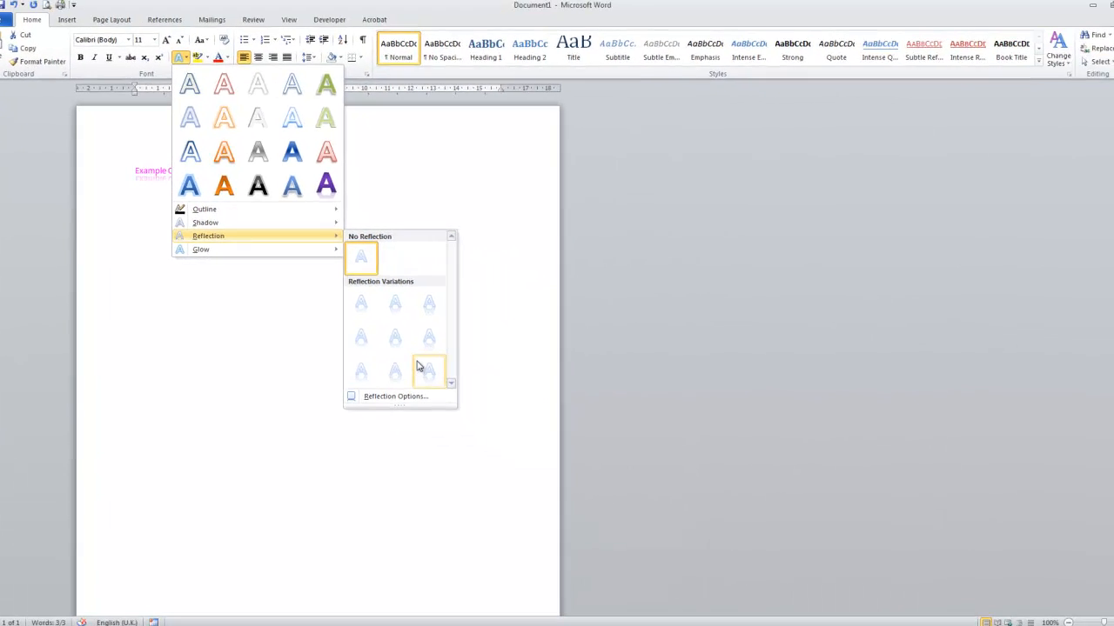
click(167, 338)
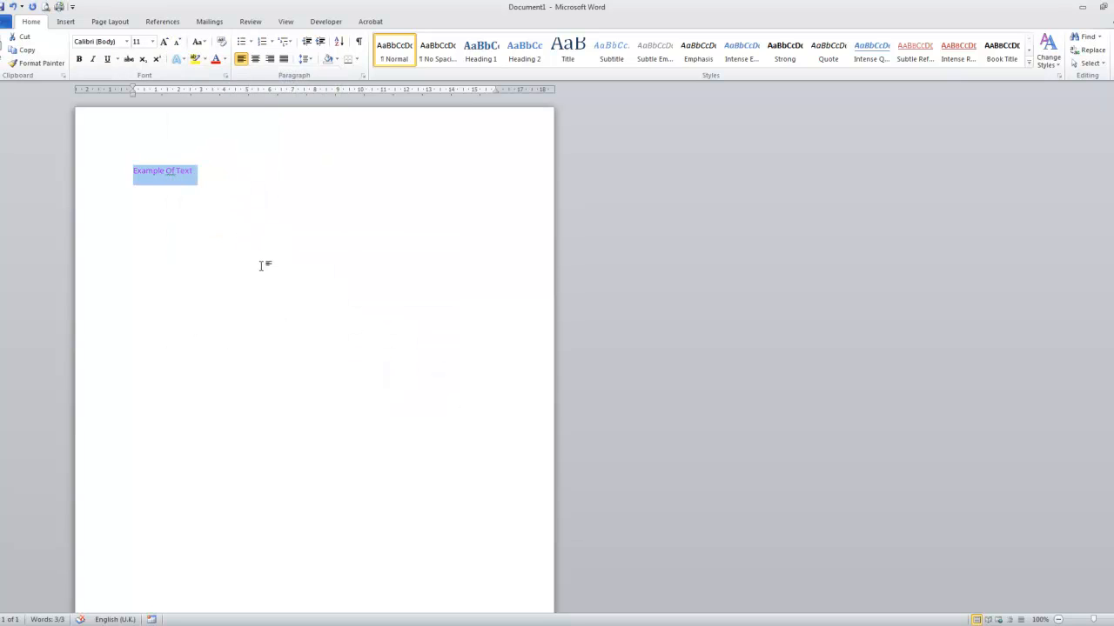
Step: Set the font size of the selected "Example Of Text" line to 50 and deselect it
click(153, 42)
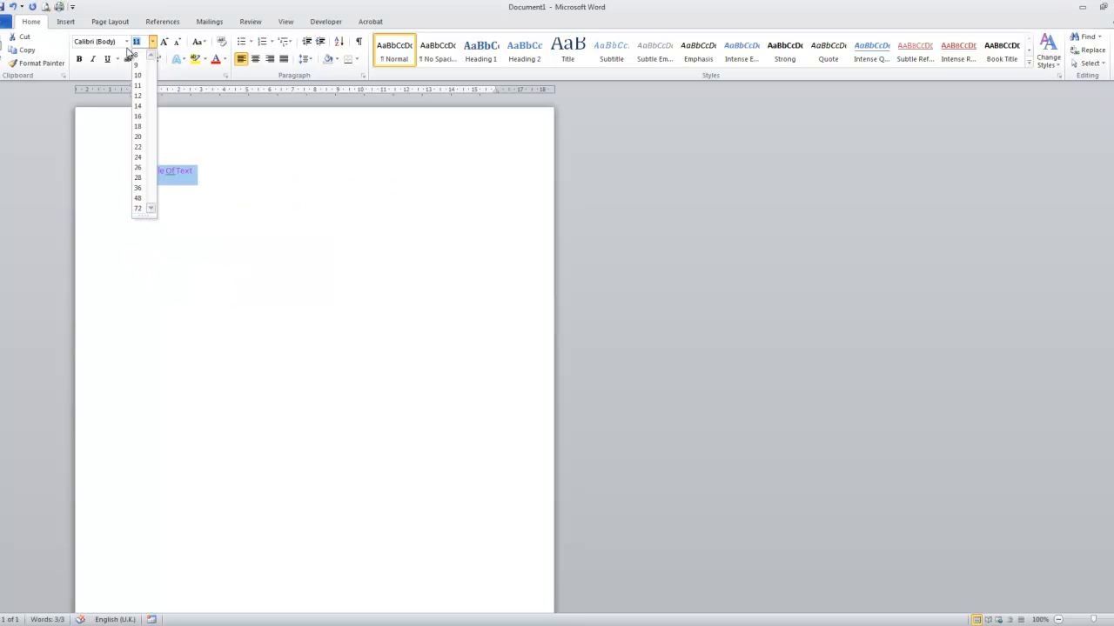
text(50)
key(Return)
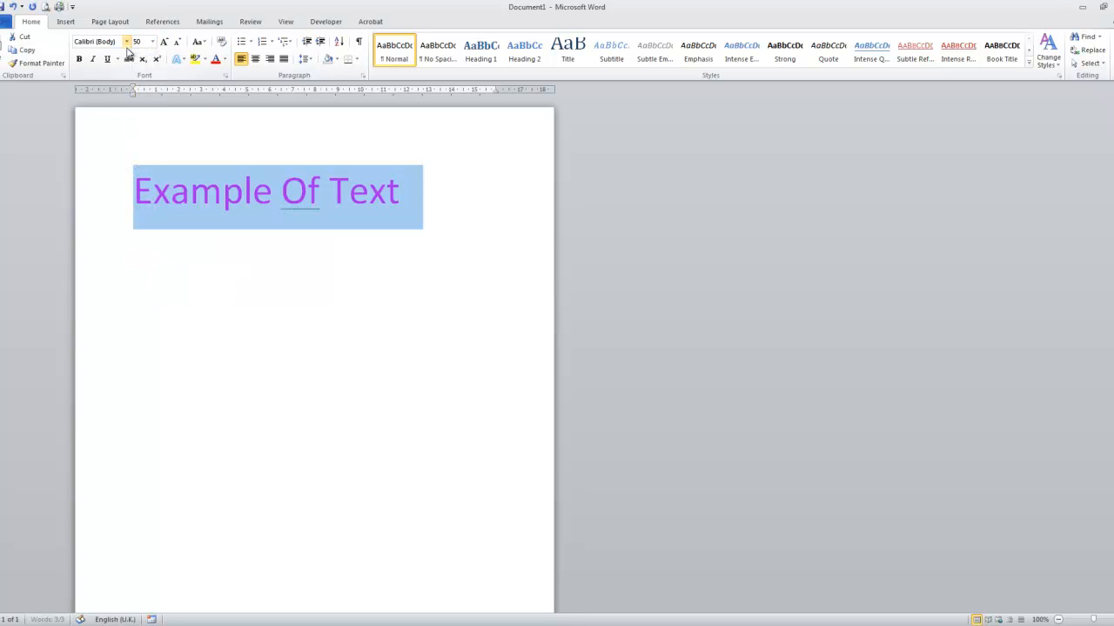
click(161, 207)
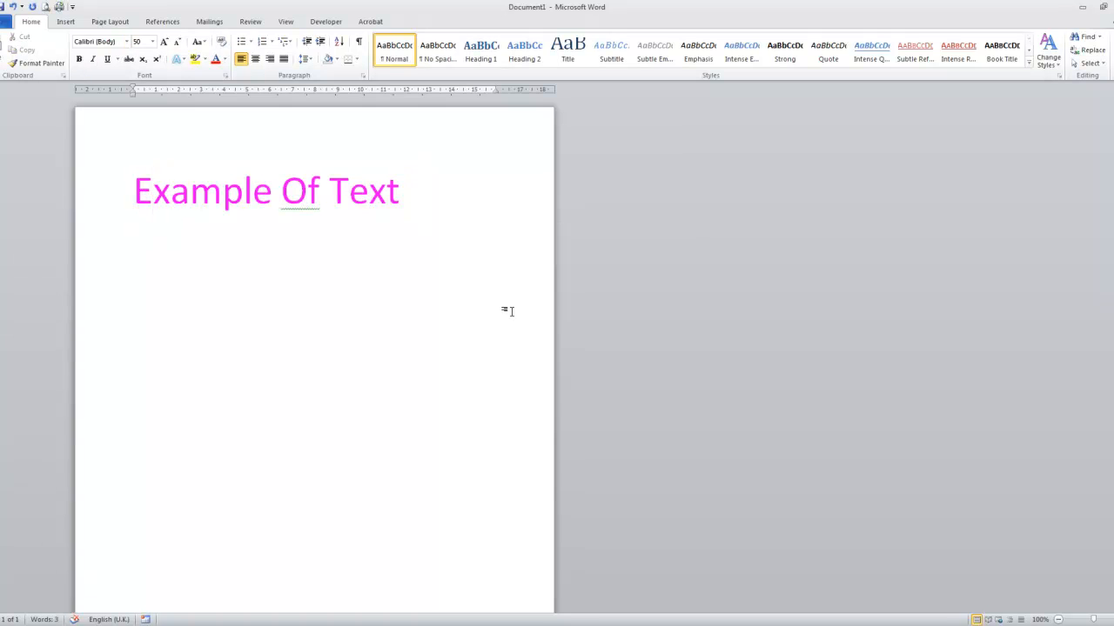
Step: Change the font of the "Example Of Text" line to Balloon XBd BT and deselect it
click(409, 219)
drag(409, 219, 131, 238)
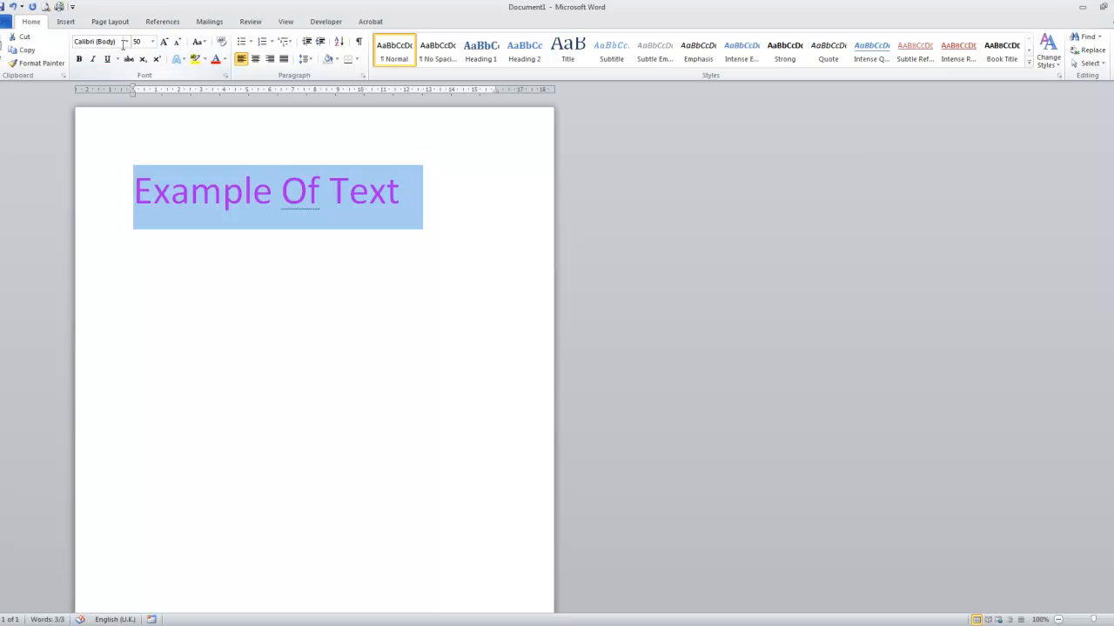
click(126, 43)
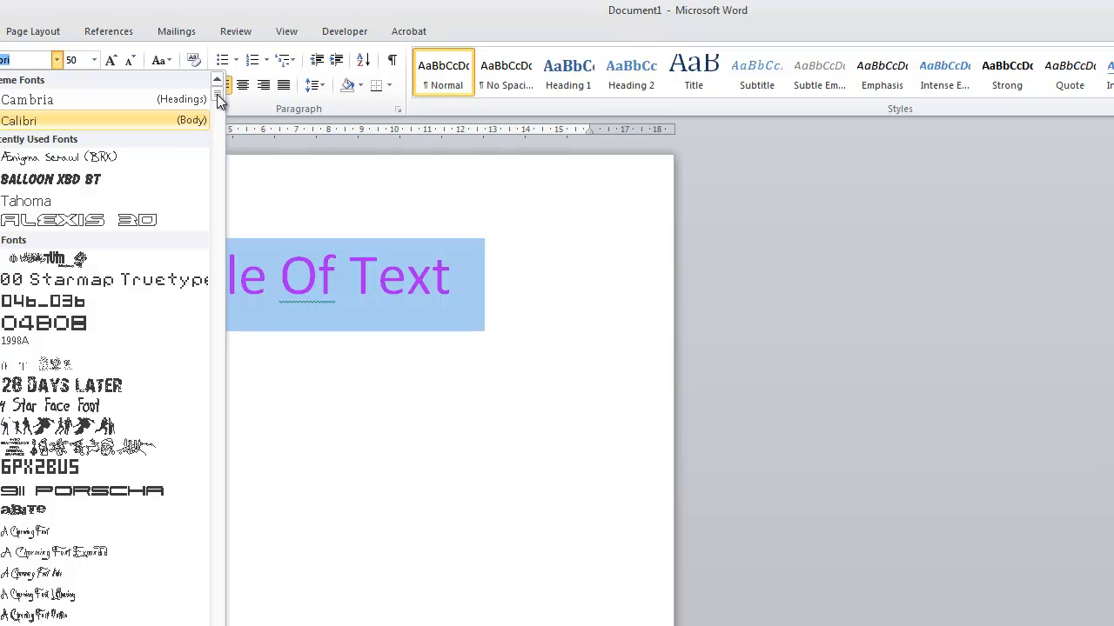
drag(217, 94, 219, 157)
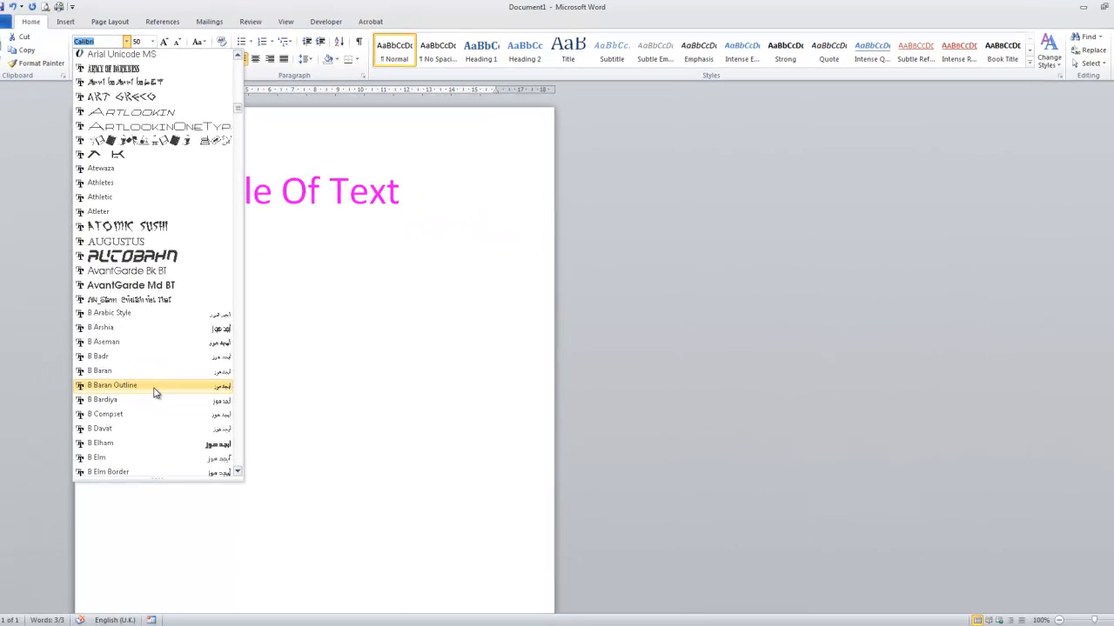
scroll(153, 395, down, 15)
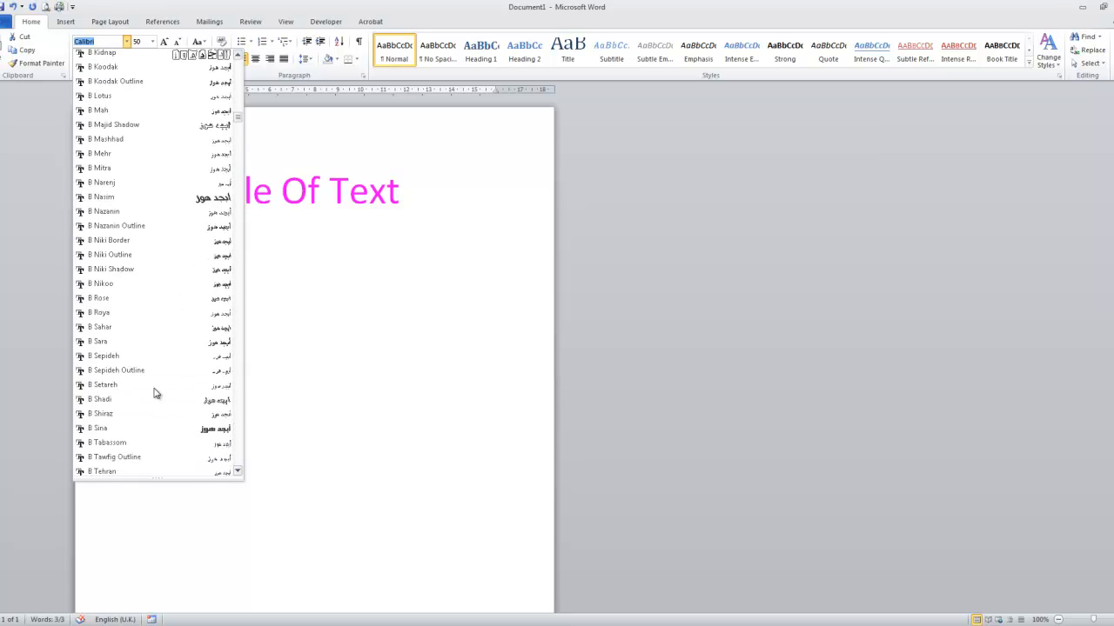
scroll(154, 395, down, 10)
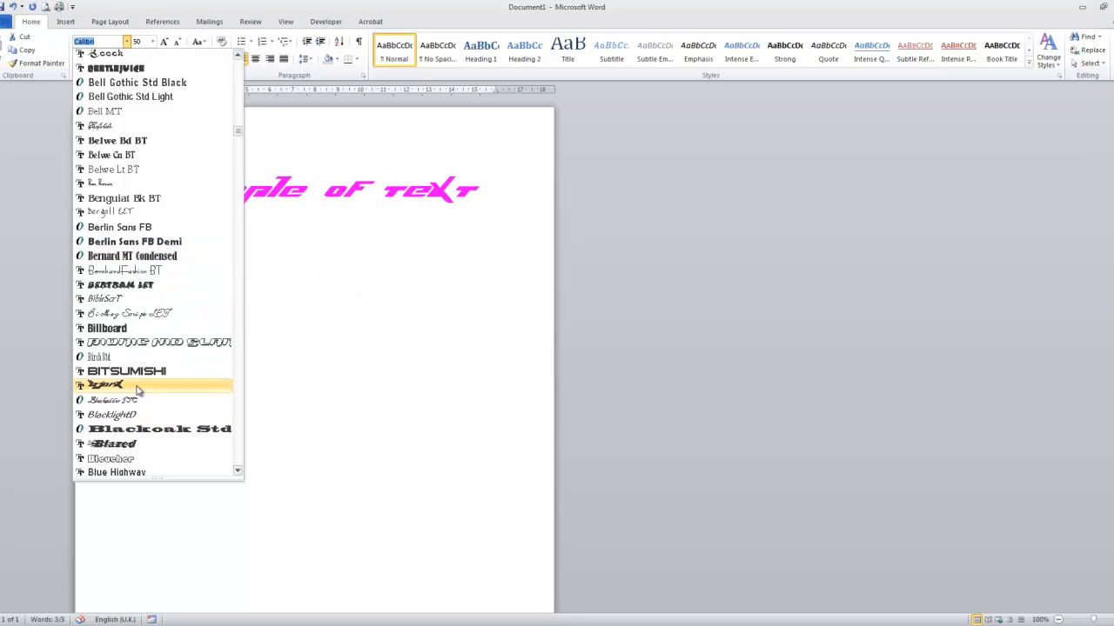
scroll(137, 391, up, 12)
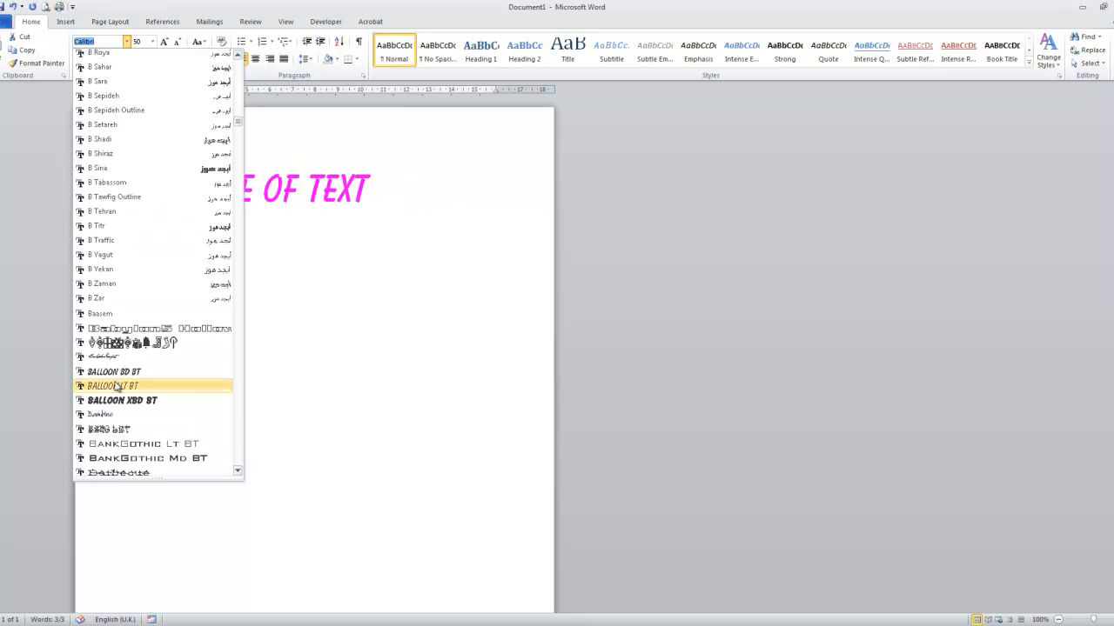
click(116, 401)
click(461, 200)
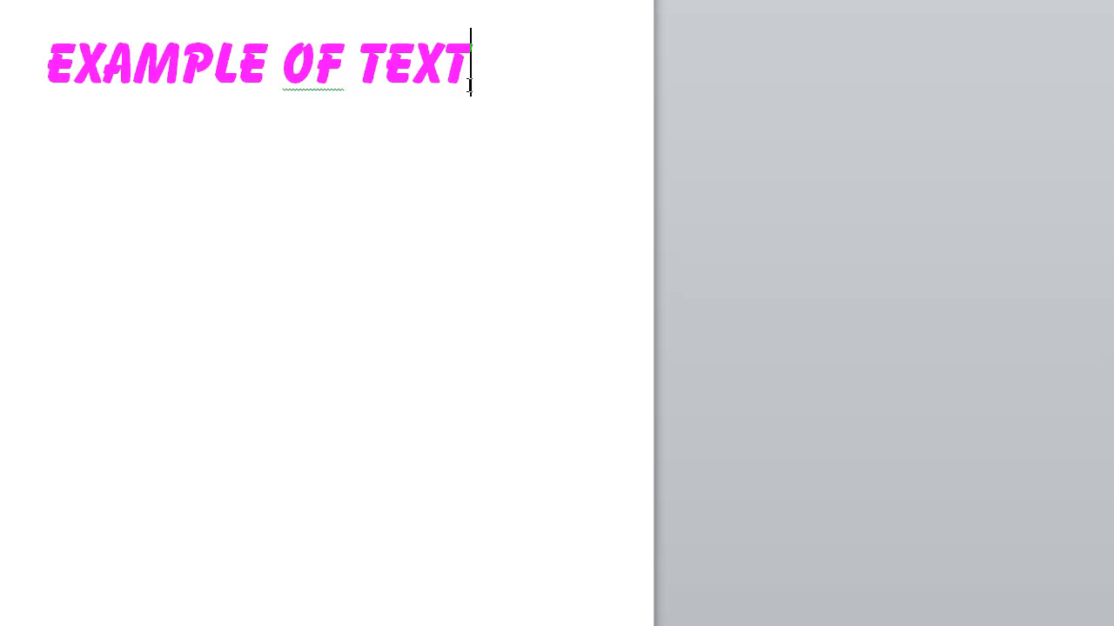
Step: Select the whole "Example Of Text" line and copy it
drag(479, 74, 138, 57)
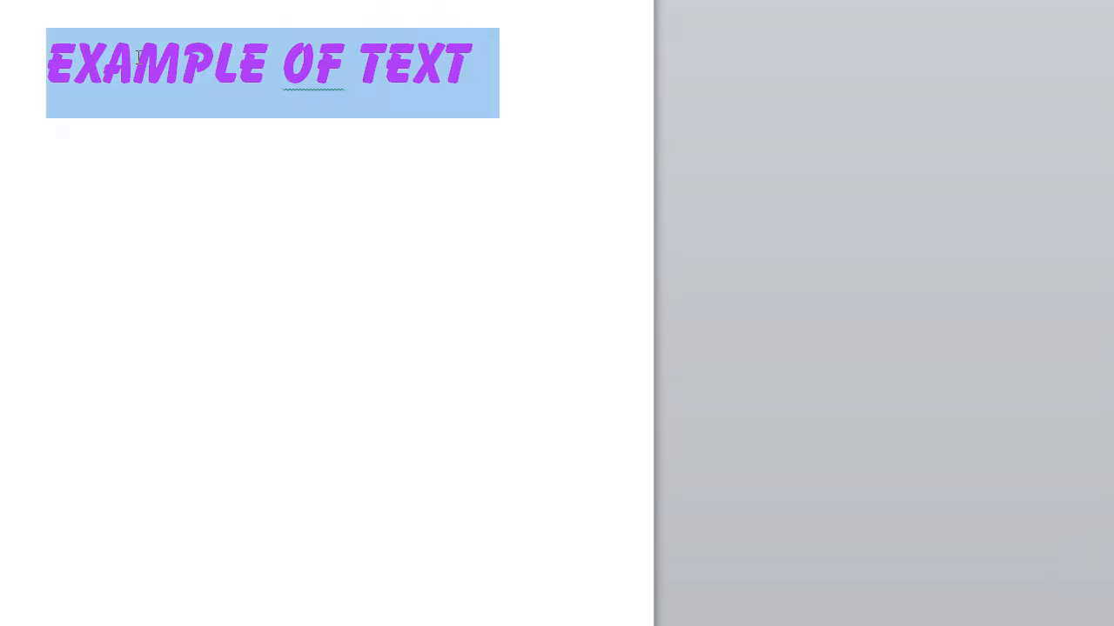
triple_click(57, 74)
click(57, 73)
drag(53, 73, 435, 51)
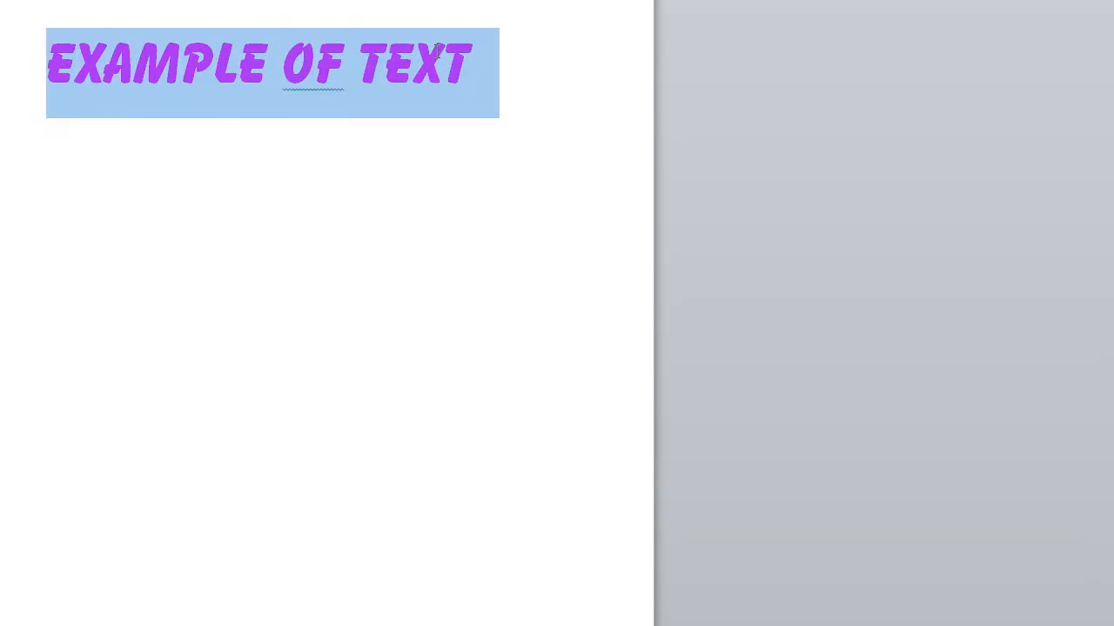
right_click(155, 46)
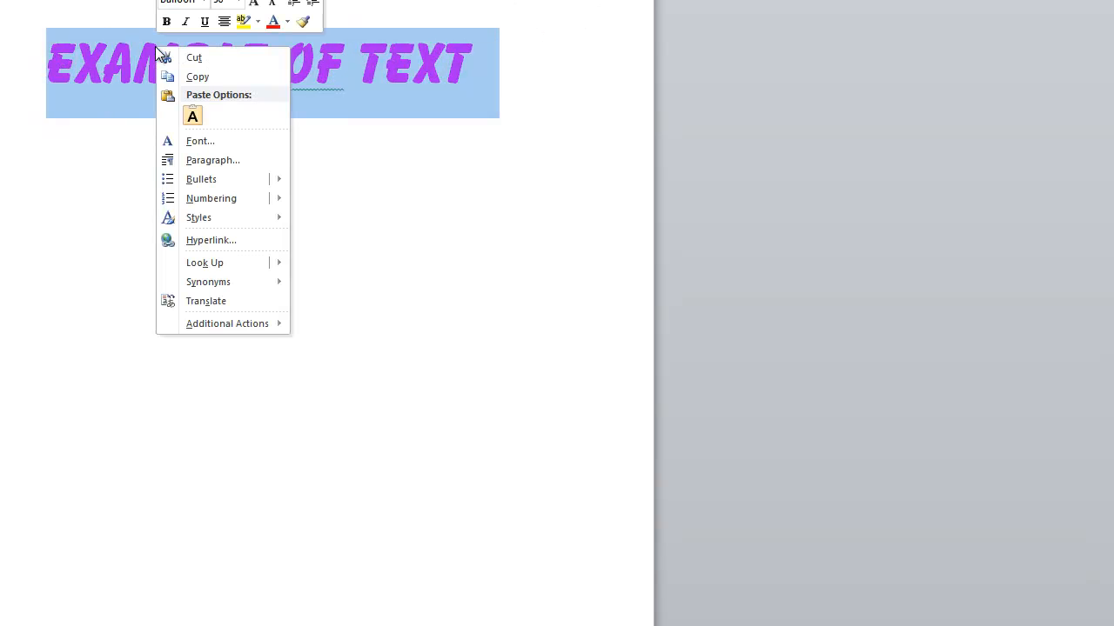
click(205, 75)
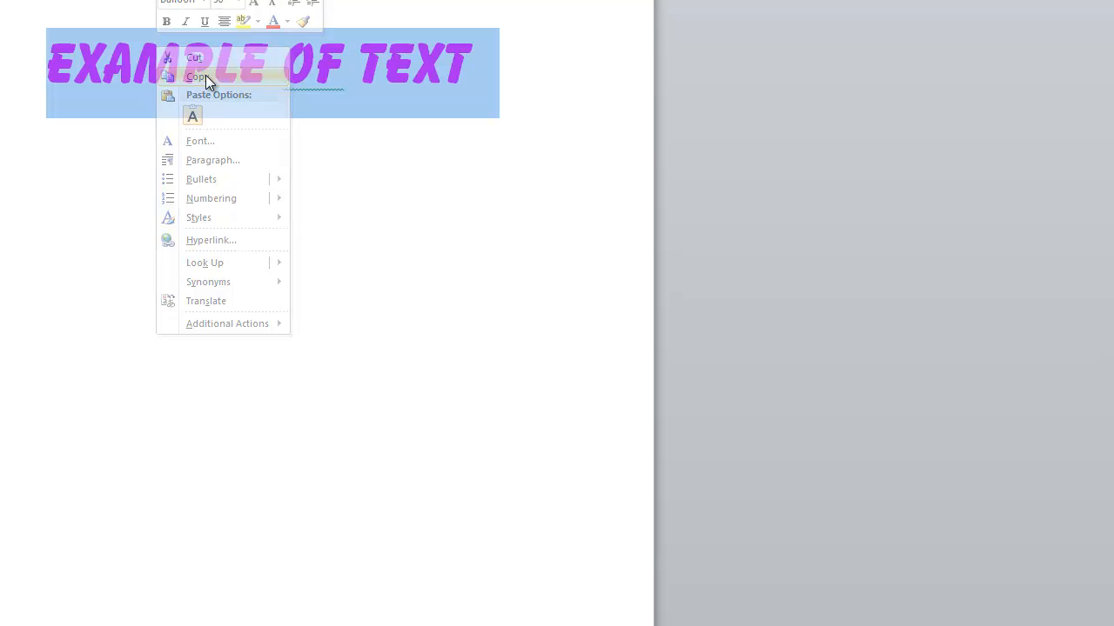
Step: Paste the copied line below the original with one empty line between them, and add a new line underneath the copy
click(482, 92)
key(Return)
key(Return)
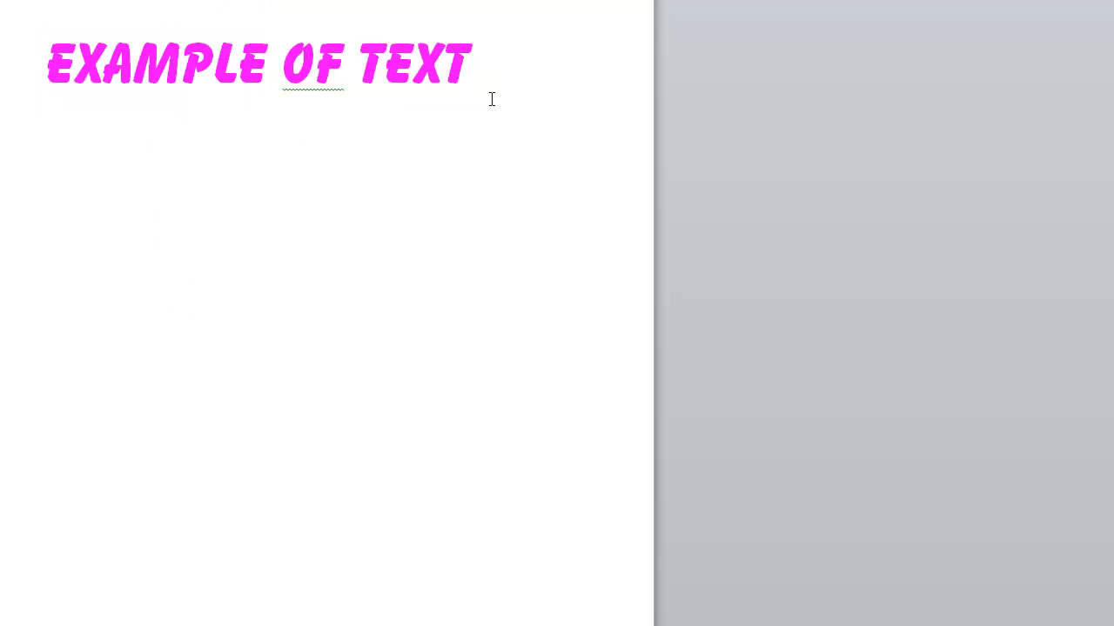
right_click(62, 254)
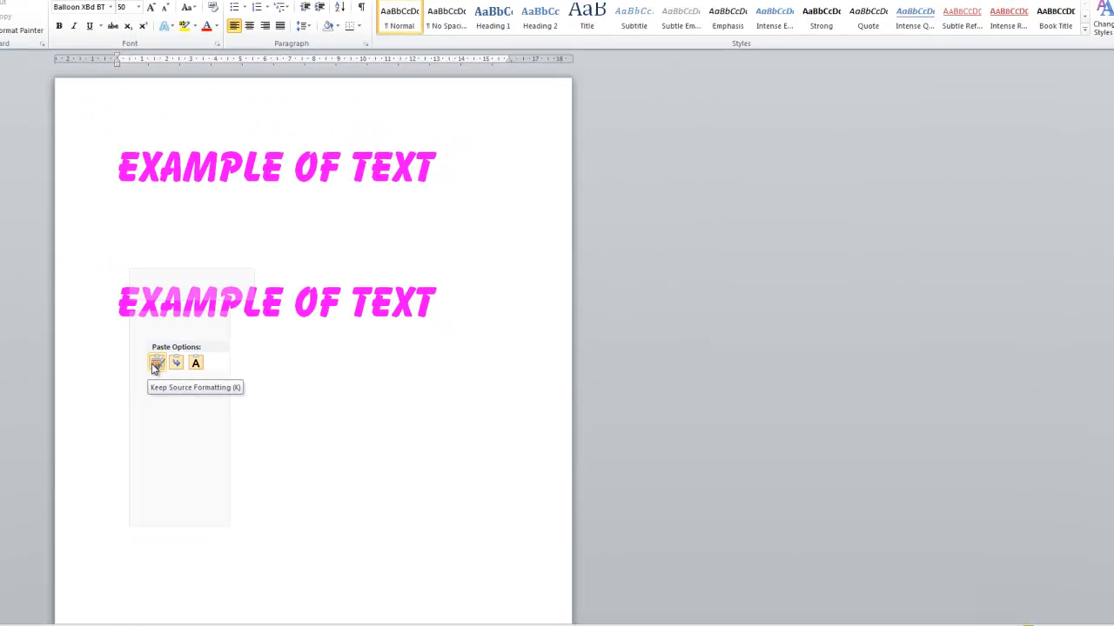
click(154, 367)
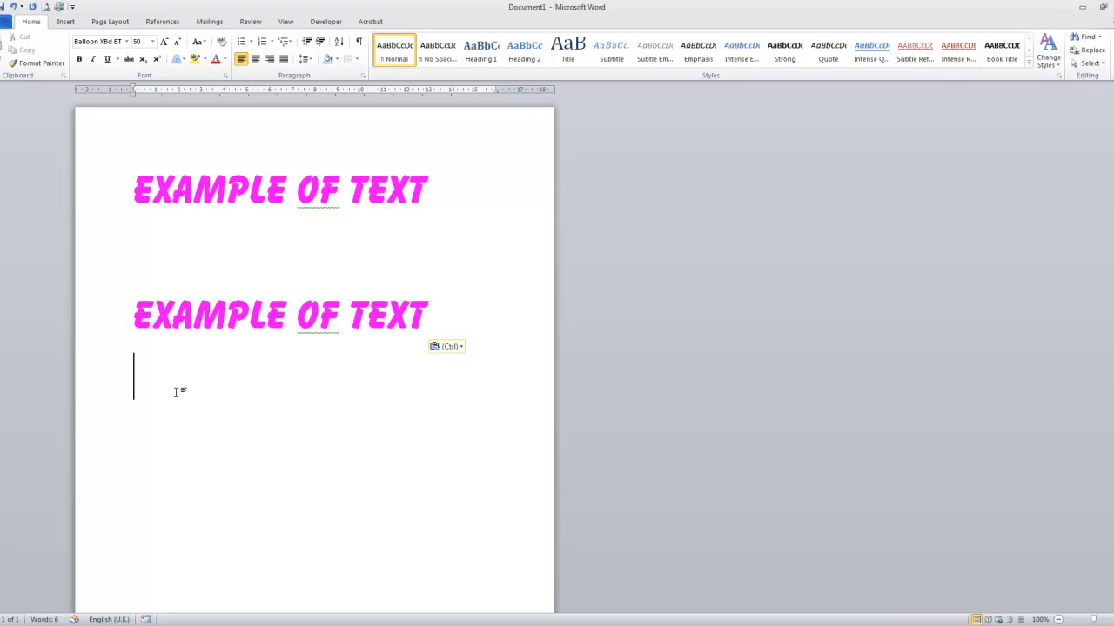
key(Return)
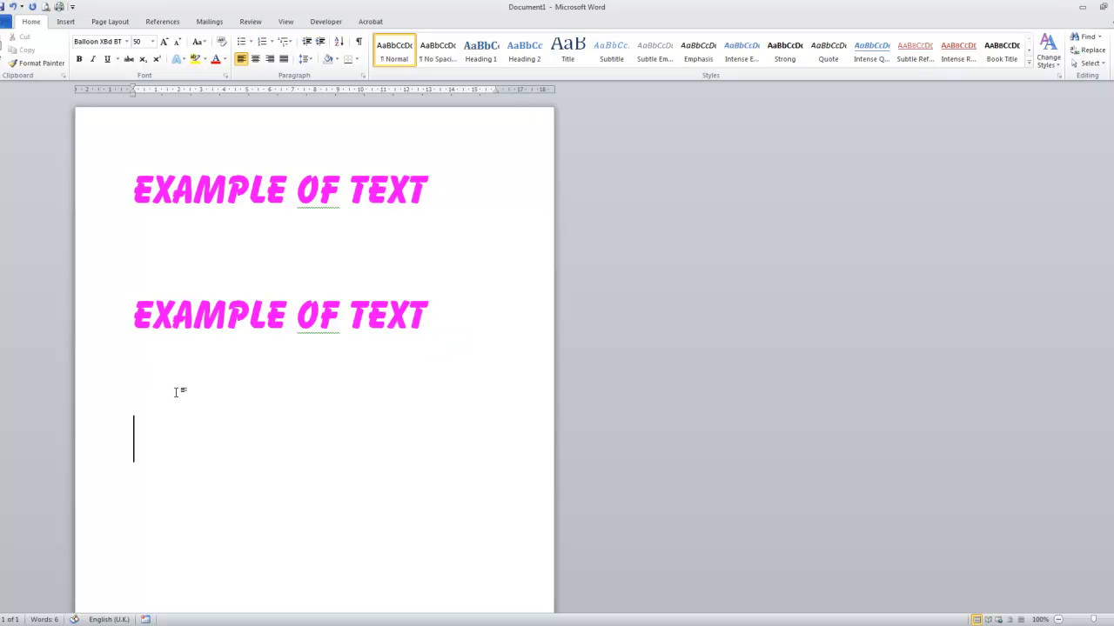
Step: Copy only the letters "EXAM" from the beginning of the first line
drag(134, 187, 249, 206)
click(162, 199)
click(137, 201)
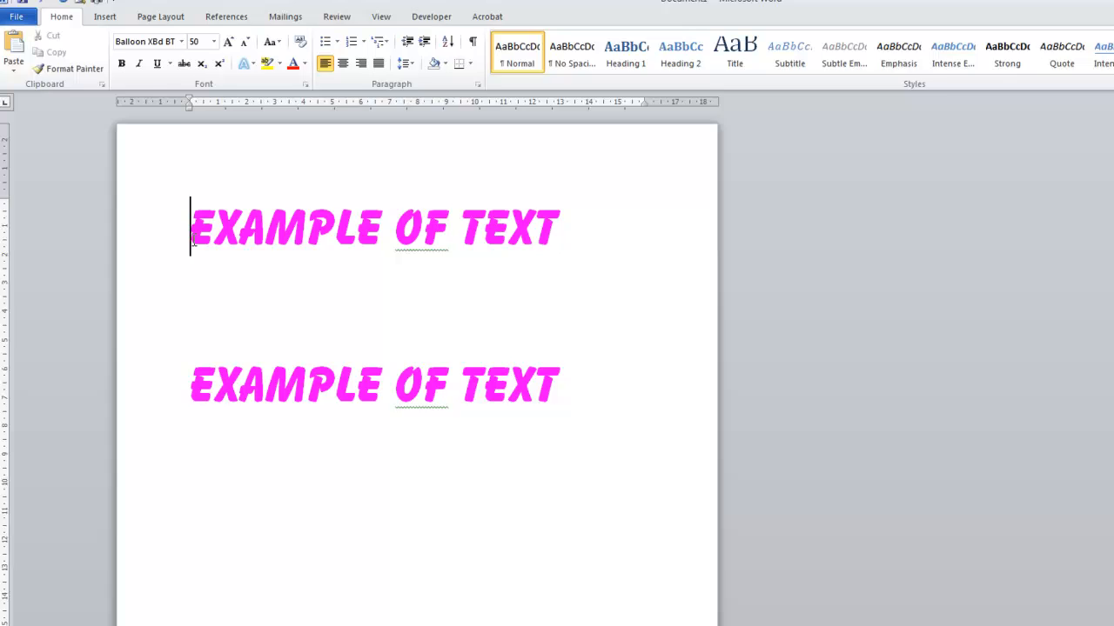
drag(193, 244, 292, 273)
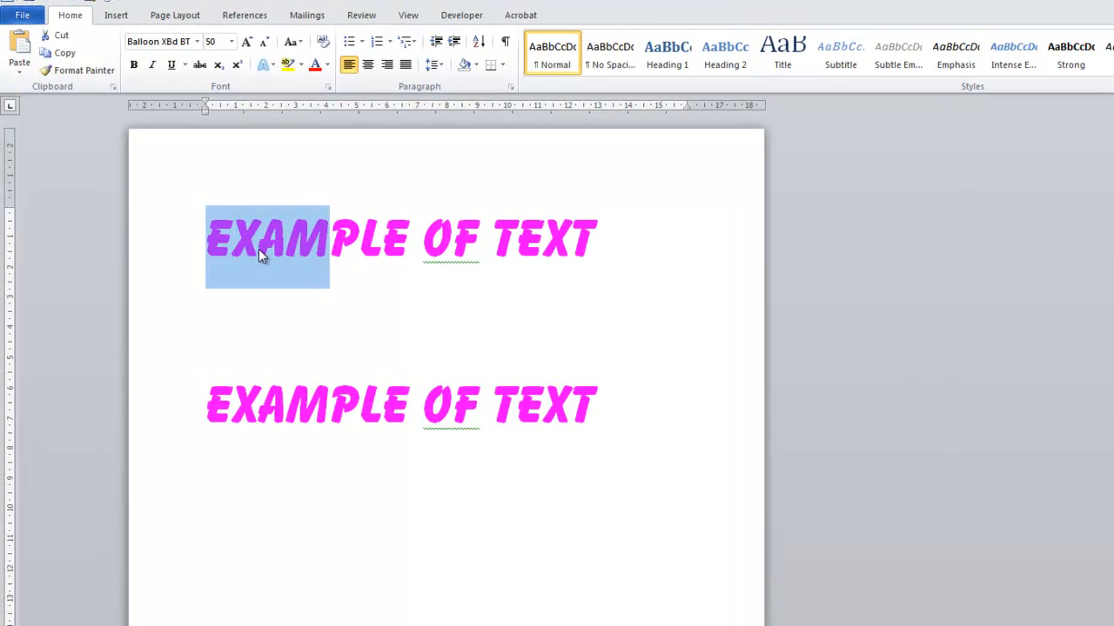
click(66, 54)
Step: Paste the copied letters on the last empty line, below the second text line, with Keep Source Formatting
click(206, 570)
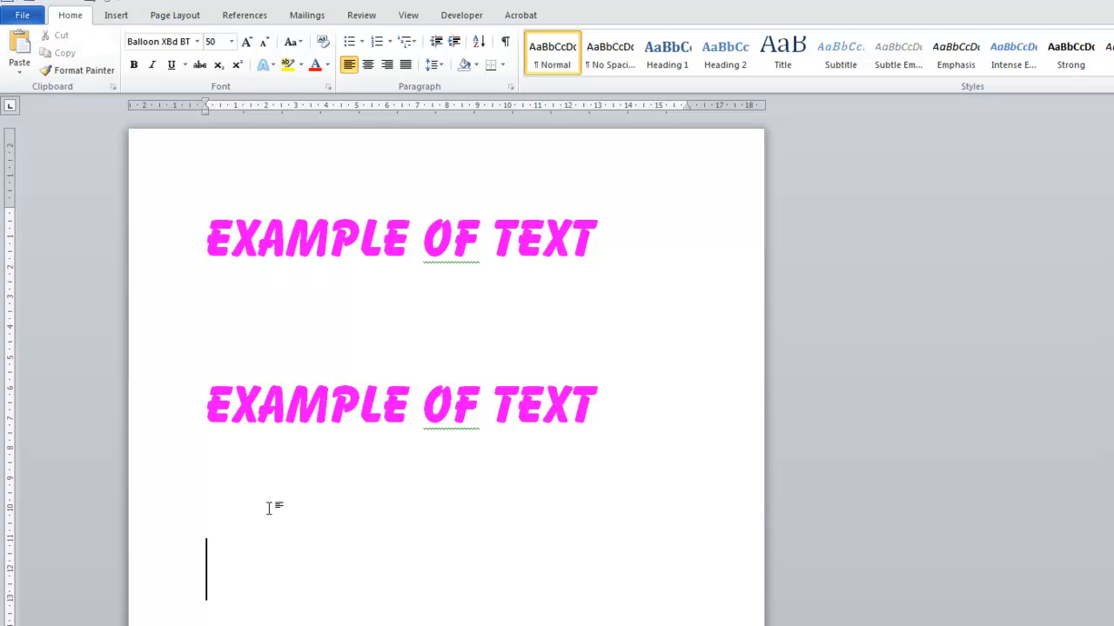
click(19, 66)
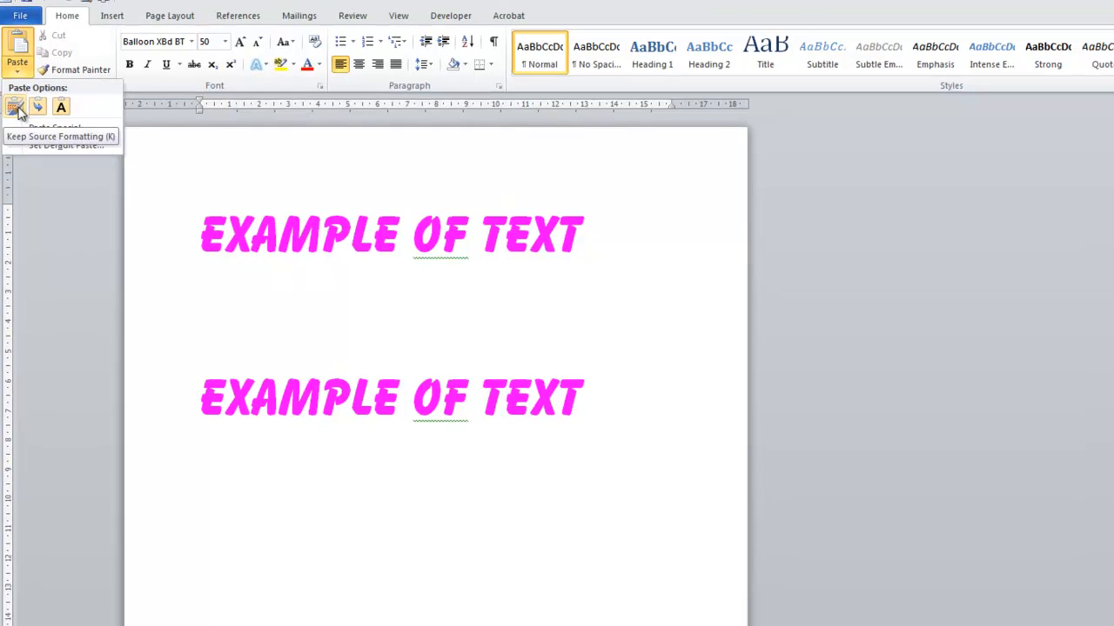
click(19, 112)
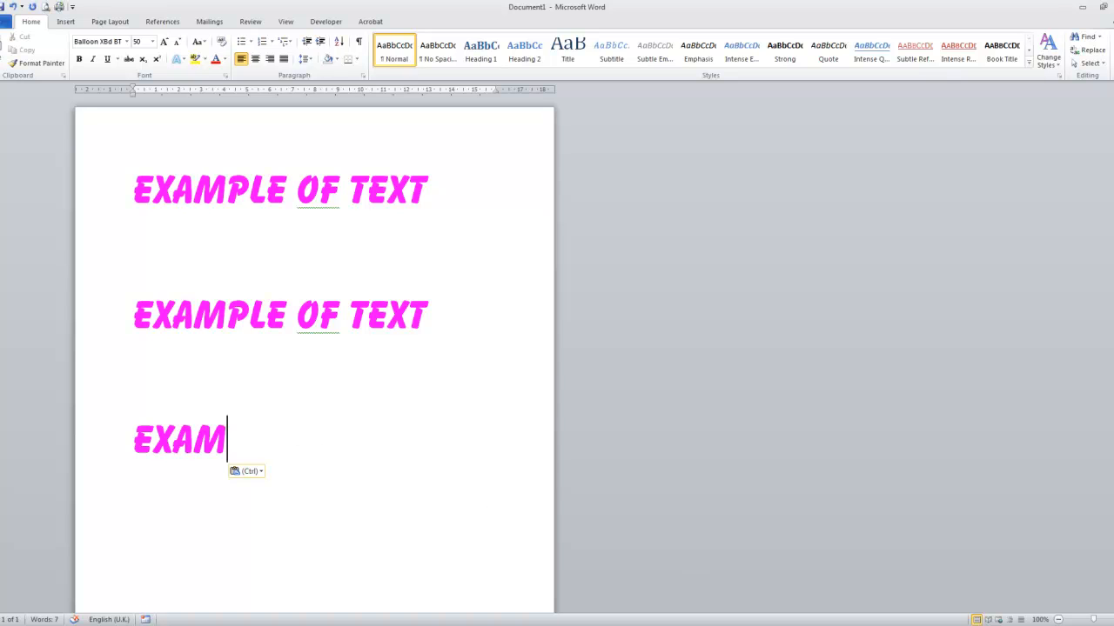
click(1004, 624)
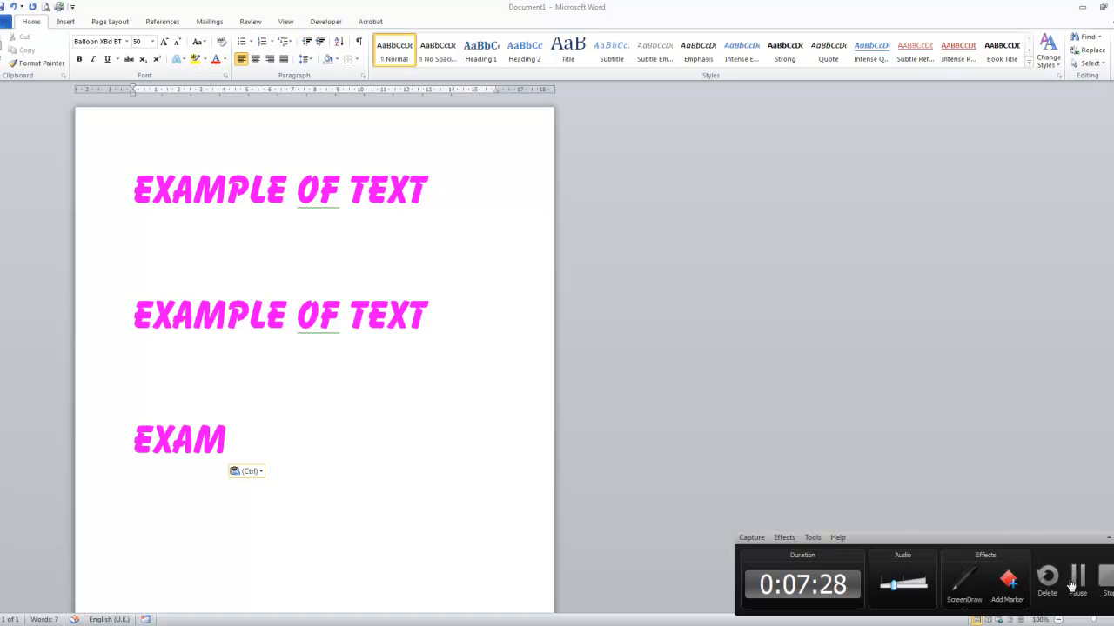